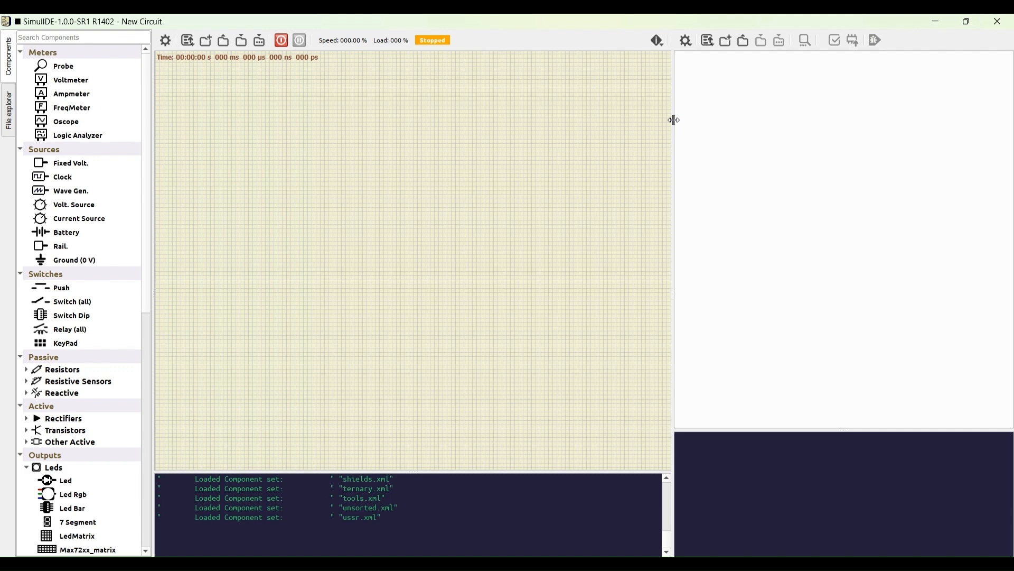
Step: Enlarge the circuit canvas and place two fixed voltage sources with a switch beside each one
drag(675, 120, 1002, 138)
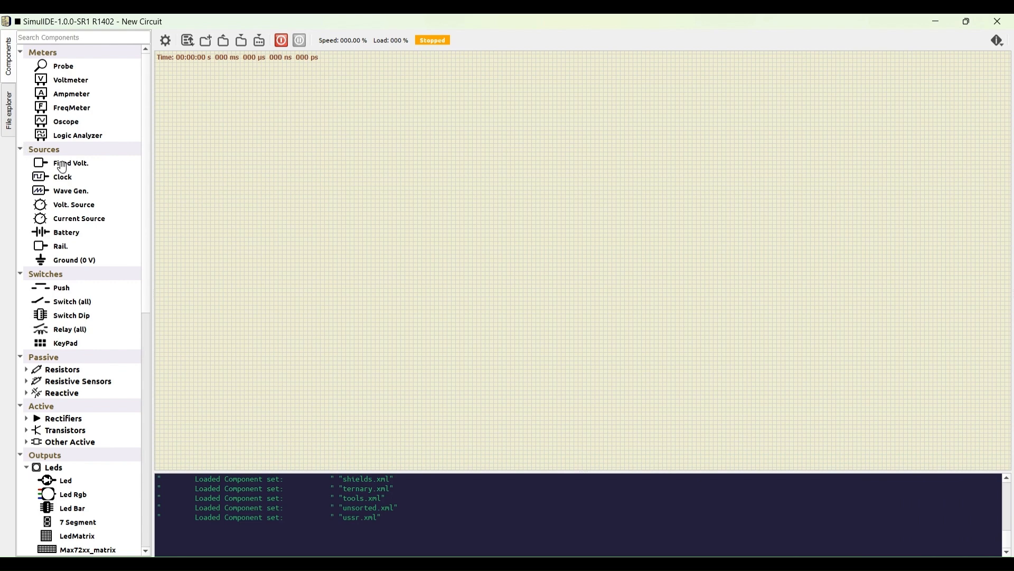
drag(63, 167, 352, 121)
drag(60, 168, 300, 181)
drag(59, 301, 423, 126)
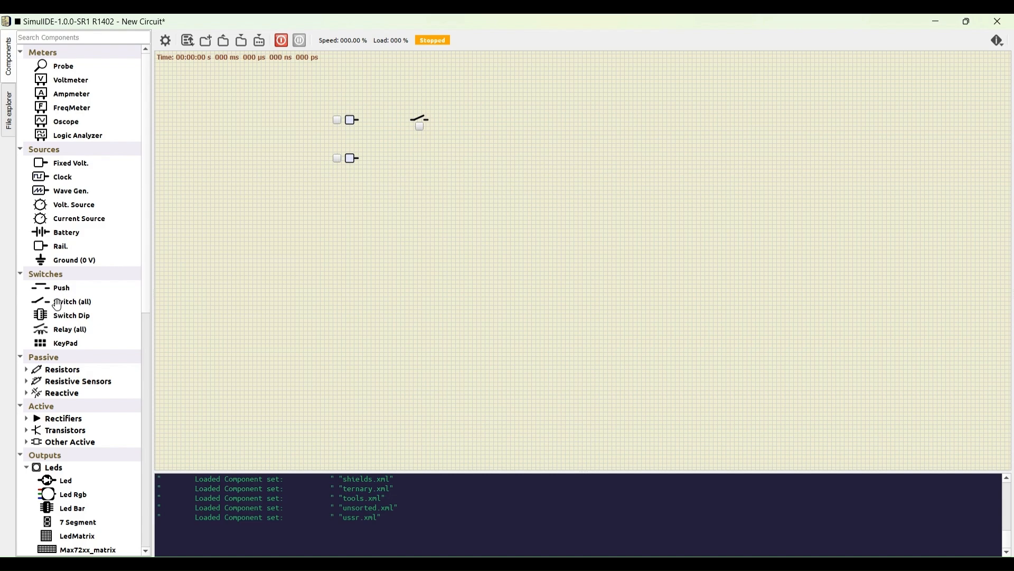
drag(59, 301, 425, 160)
Step: Place an OR gate after the switches and a 74HC04 hex inverter beside it
scroll(56, 312, down, 10)
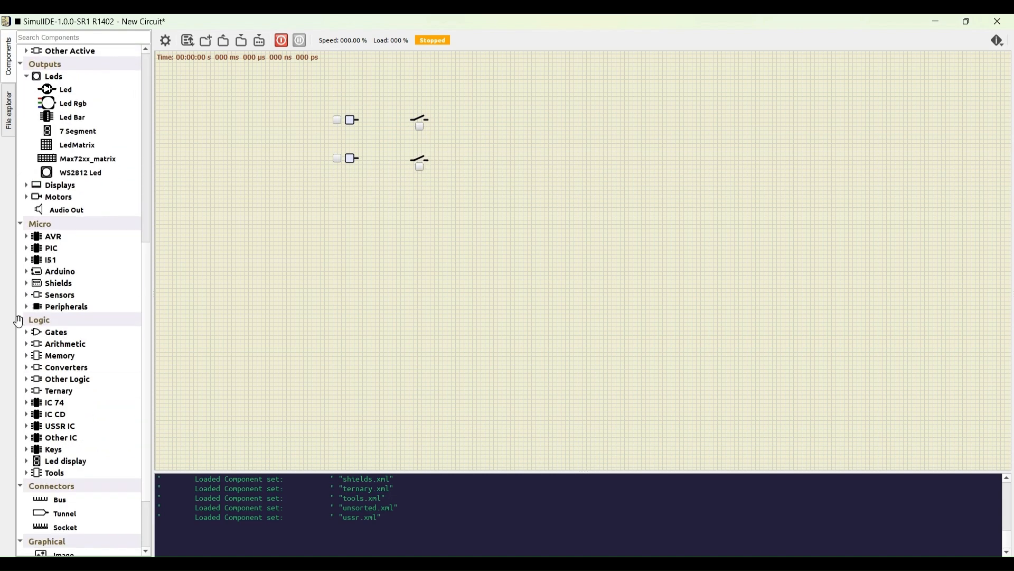
click(25, 333)
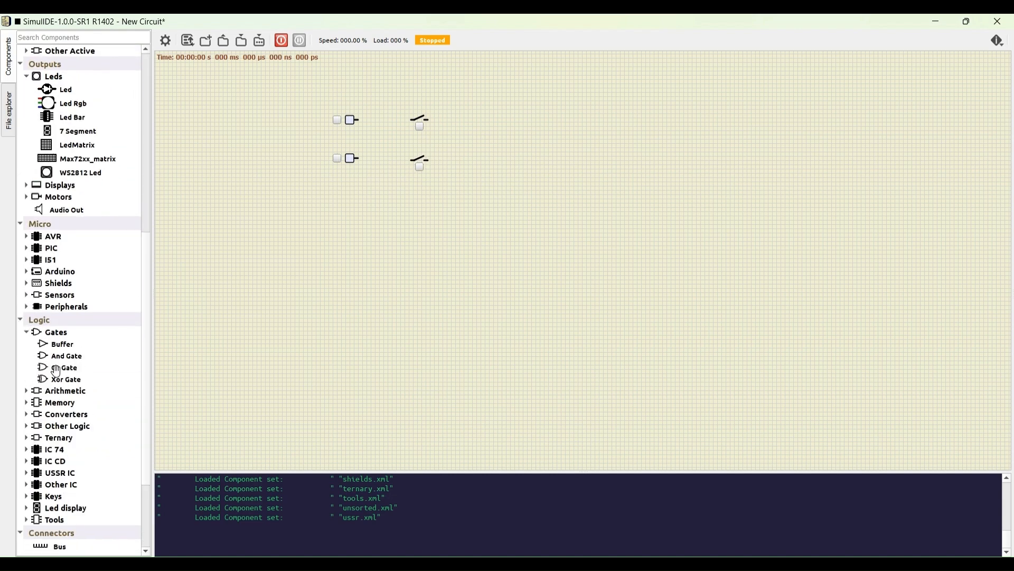
drag(62, 367, 500, 141)
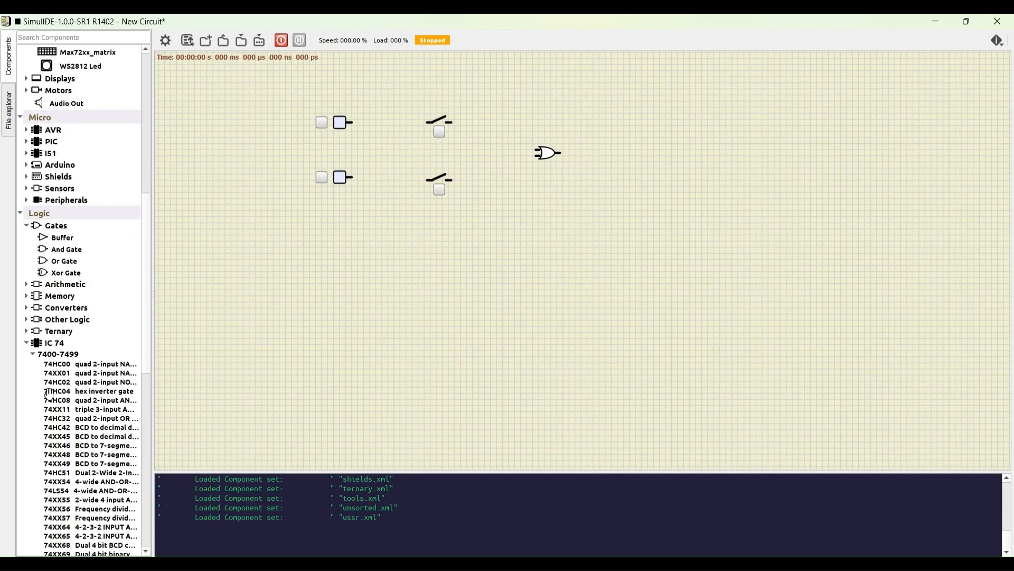
drag(49, 395, 609, 169)
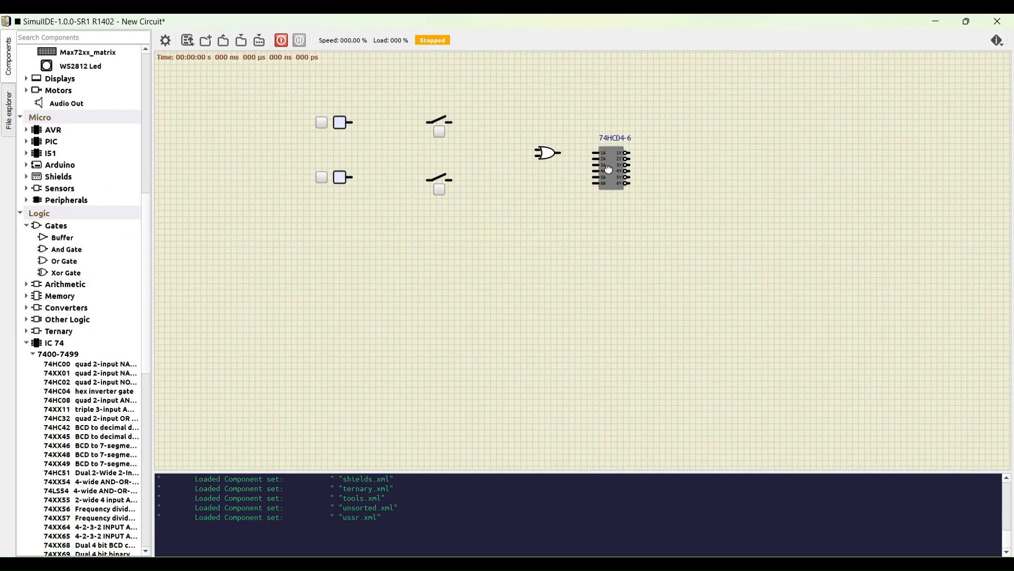
Step: Place an LED beyond the inverter and a ground symbol below and beyond the LED
scroll(581, 164, up, 3)
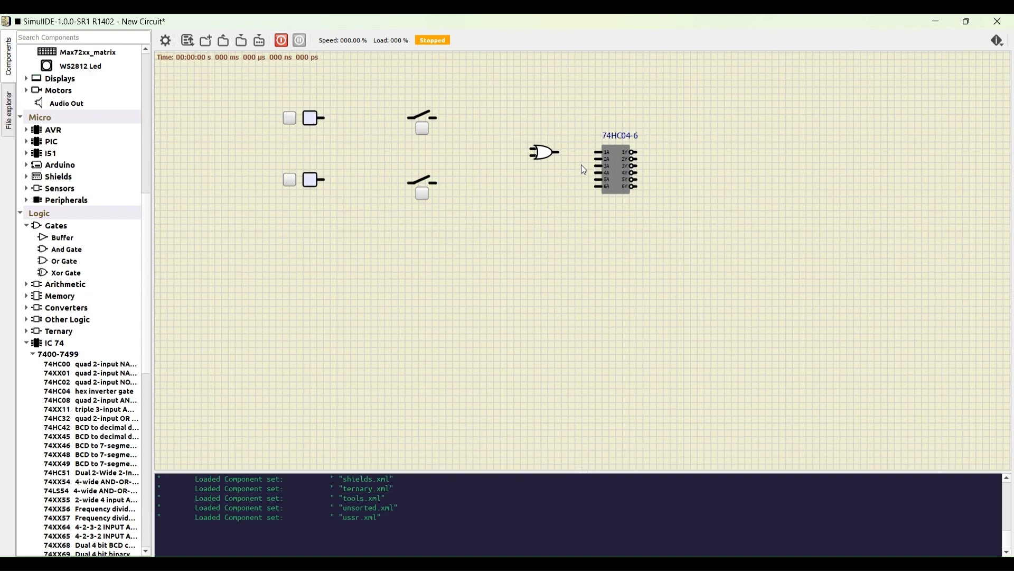
scroll(97, 255, up, 2)
scroll(97, 254, up, 3)
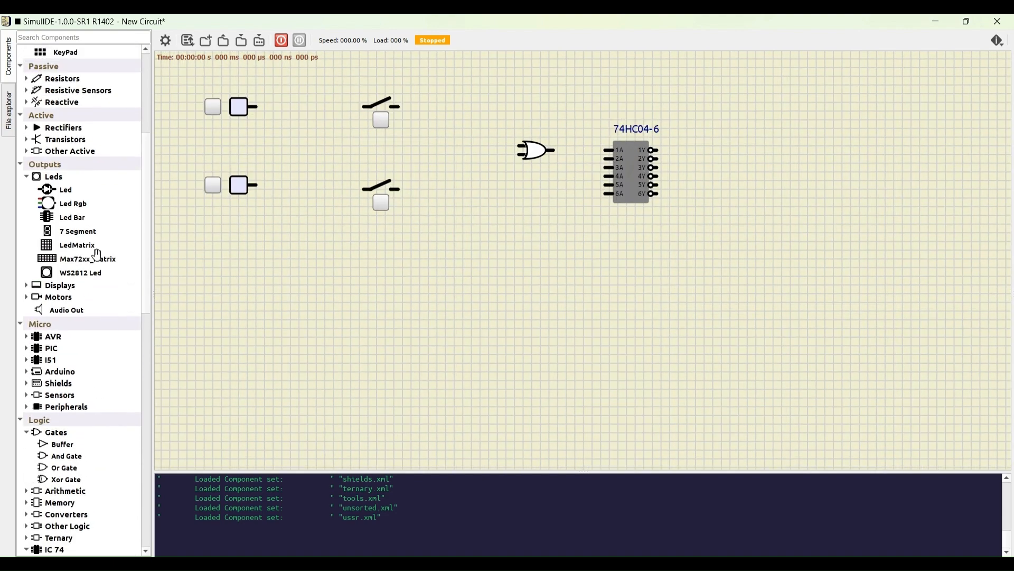
drag(58, 204, 733, 157)
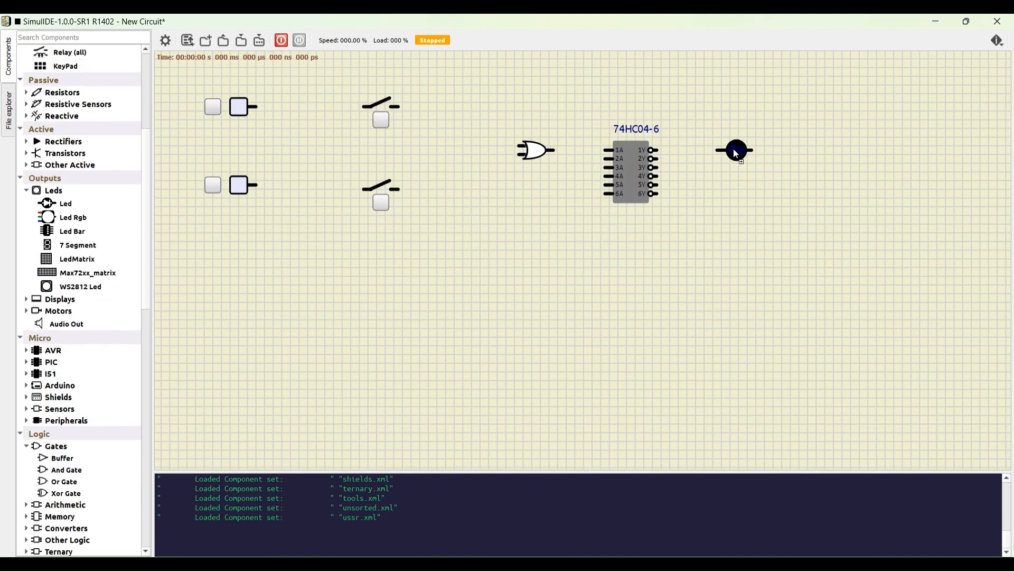
scroll(98, 177, up, 6)
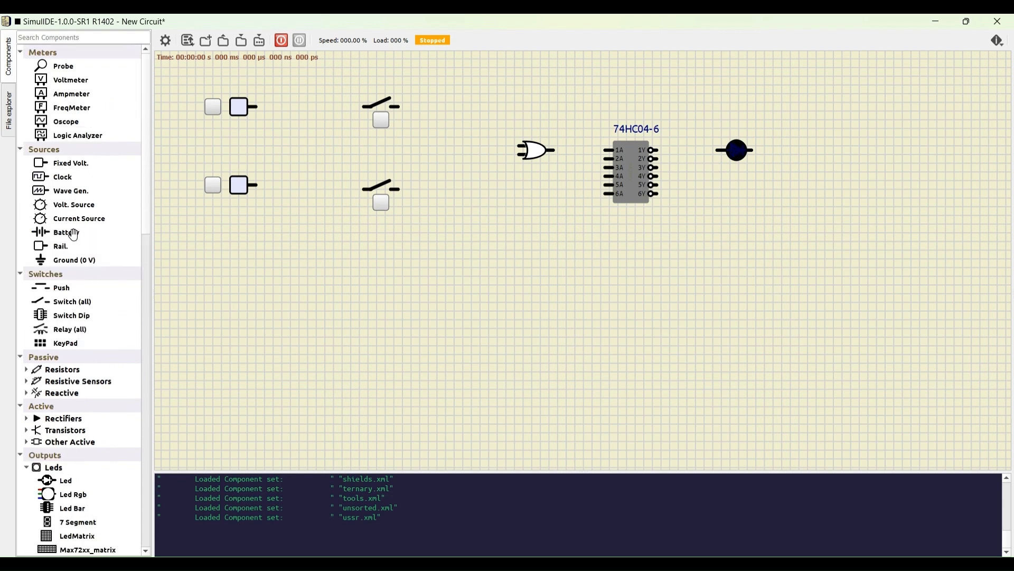
drag(55, 260, 796, 212)
Step: Wire each fixed voltage source through its own switch to a separate input of the OR gate
click(254, 107)
click(364, 106)
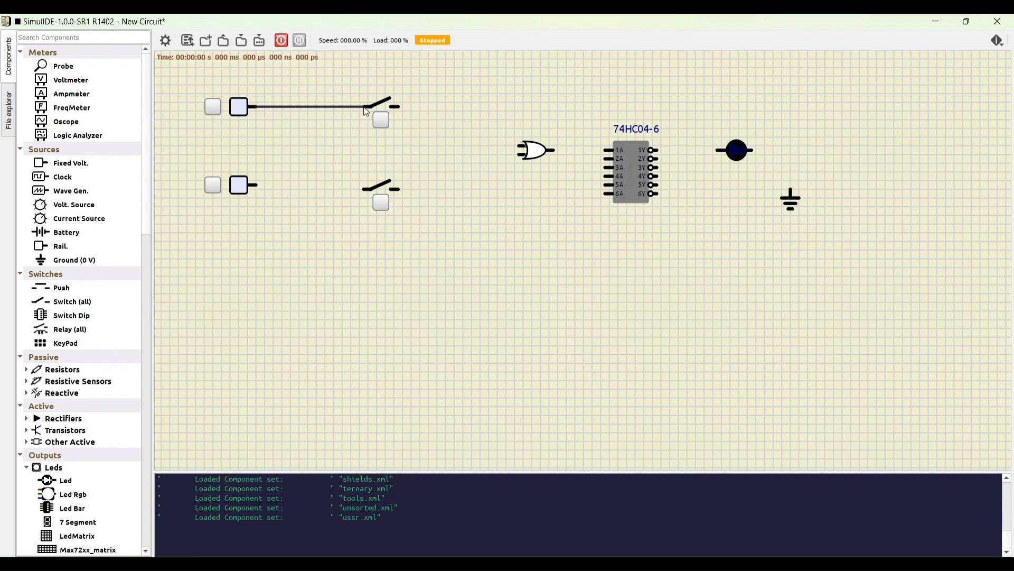
click(253, 185)
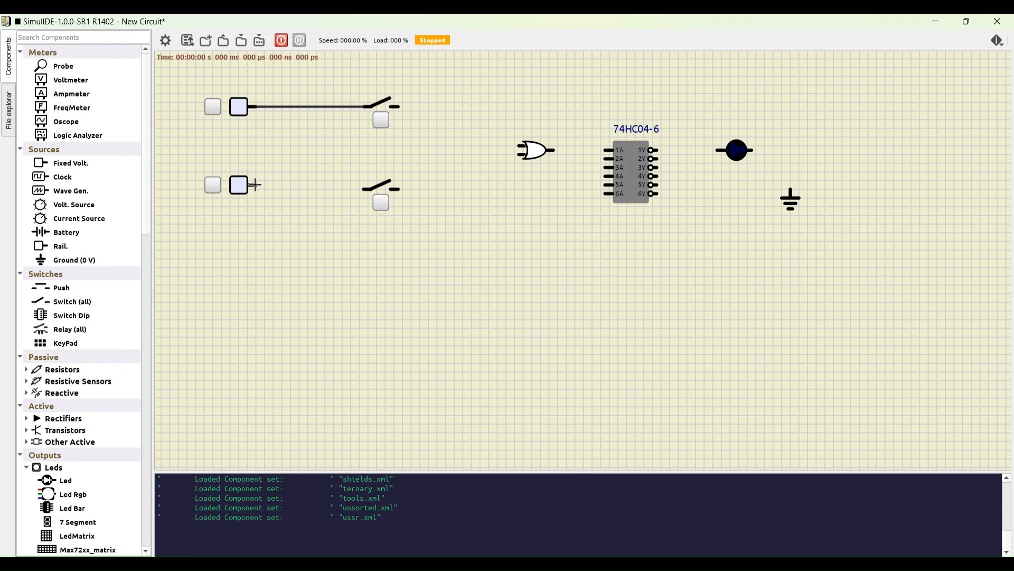
click(365, 189)
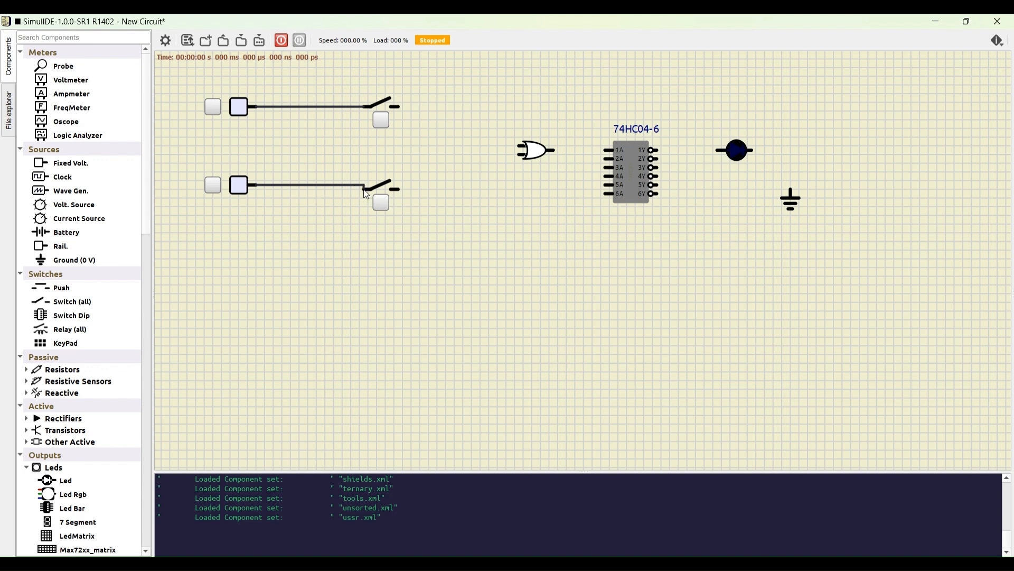
click(398, 106)
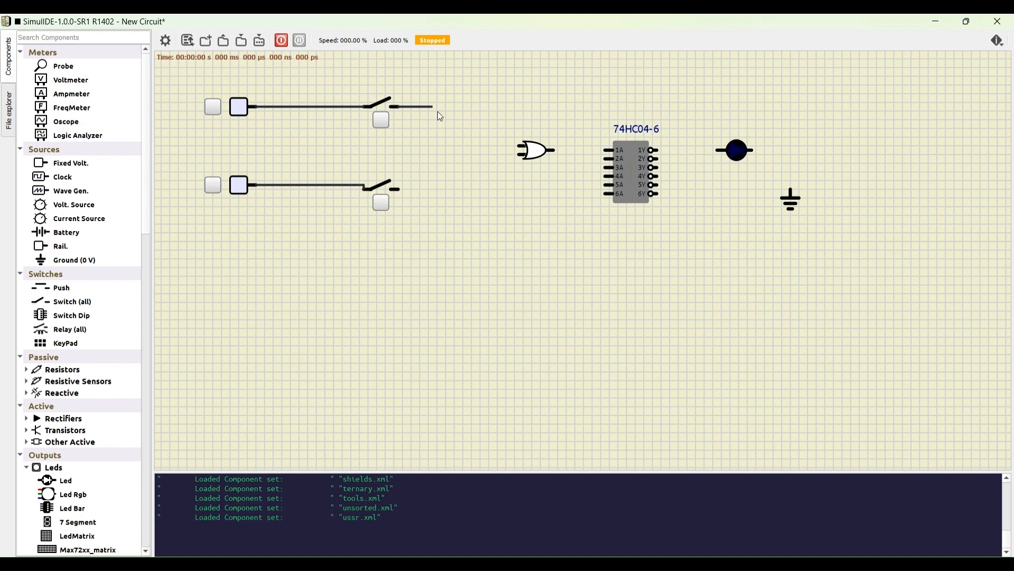
click(519, 146)
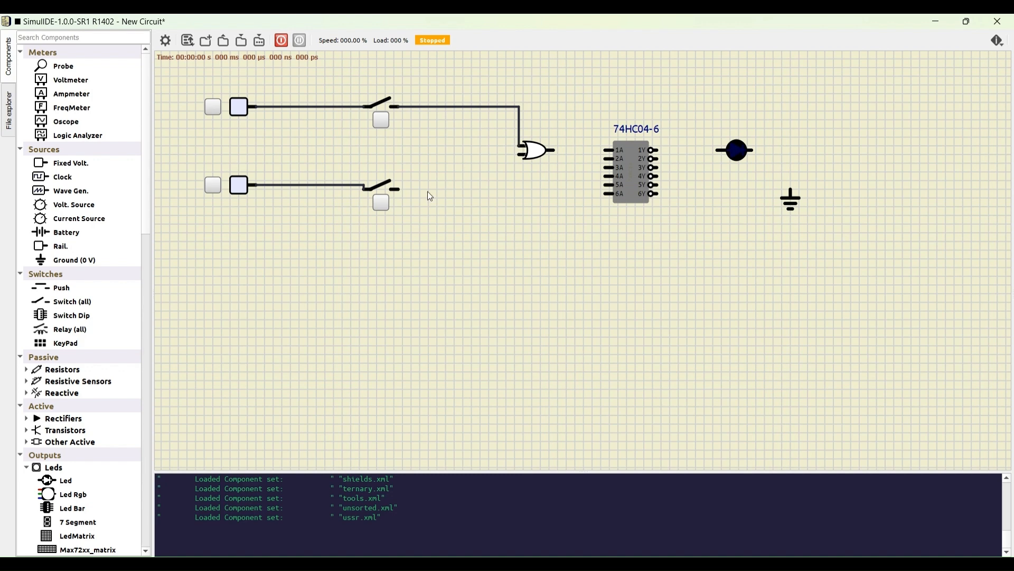
click(520, 154)
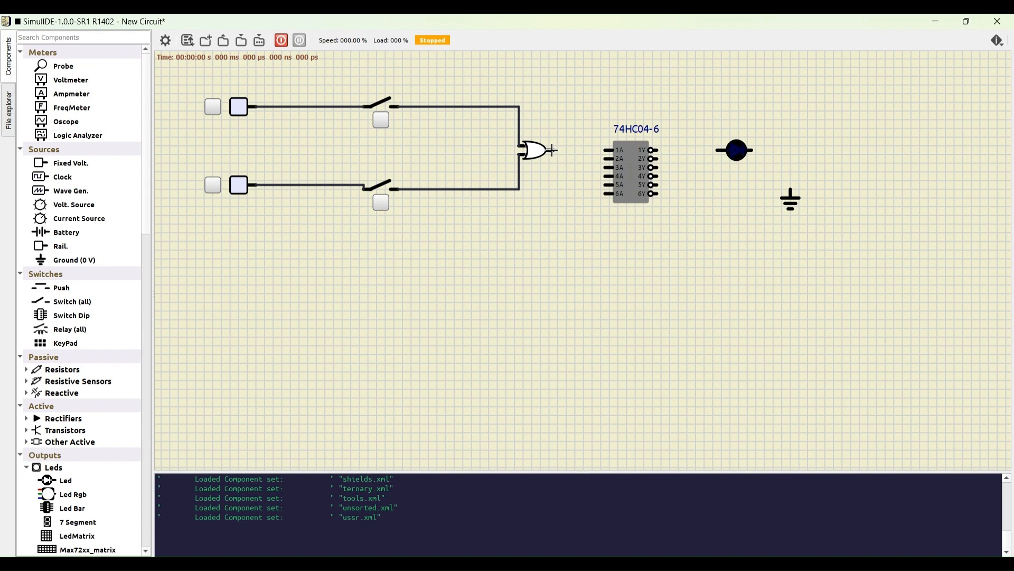
Step: Wire the OR output to inverter pin 1A, pin 1Y to the LED, and the LED to ground
click(606, 150)
click(719, 150)
scroll(673, 210, down, 1)
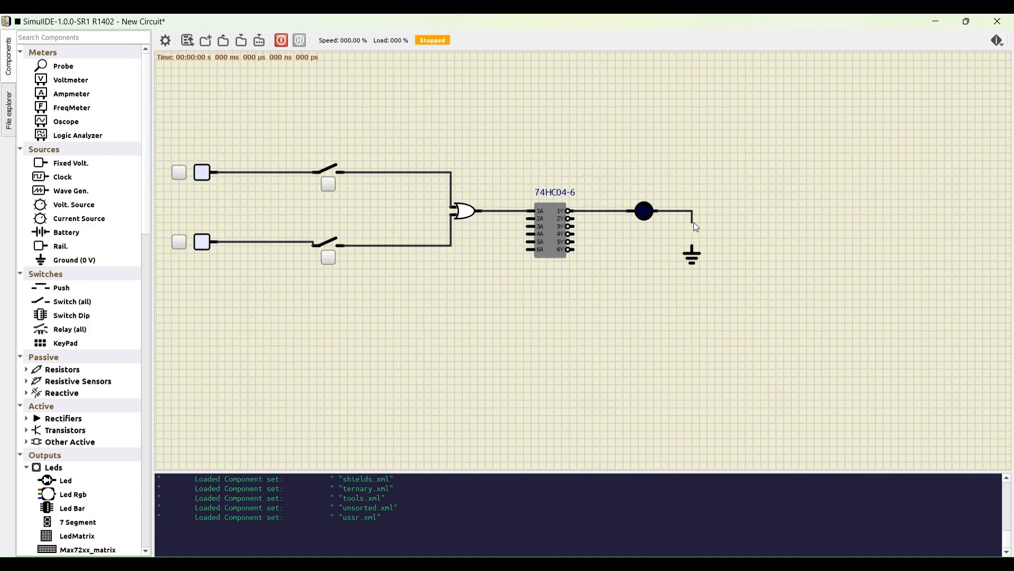
click(692, 251)
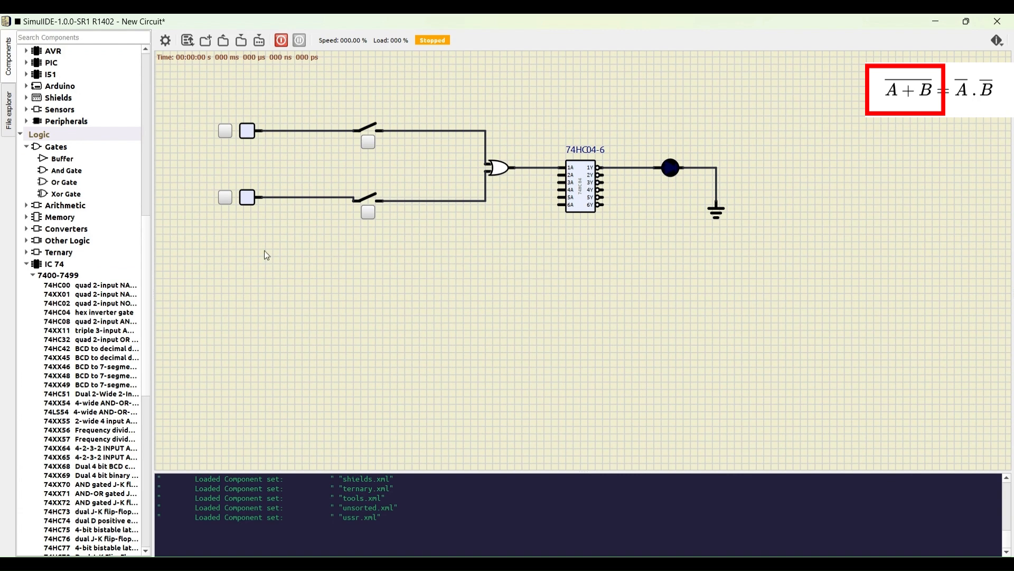
Step: Add a second 74HC04 inverter below the OR gate and branch the two switch outputs to its pins 1A and 6A
drag(50, 313, 450, 257)
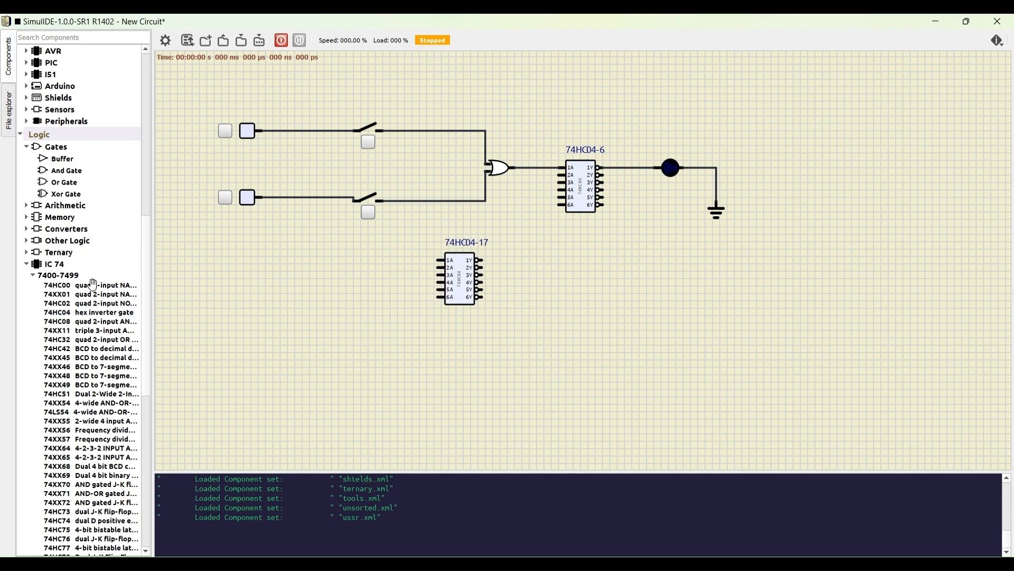
click(461, 277)
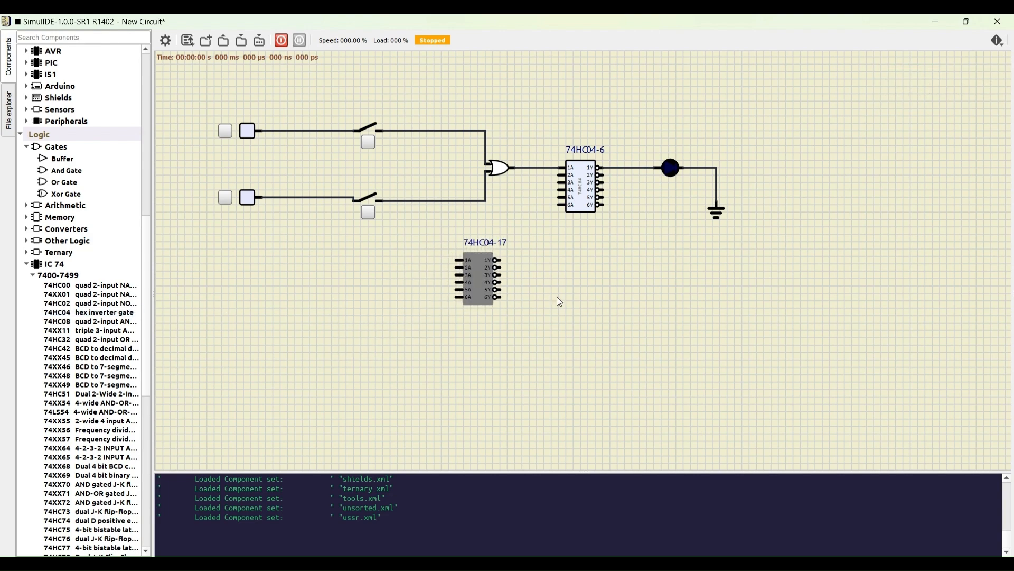
click(443, 261)
scroll(435, 227, up, 2)
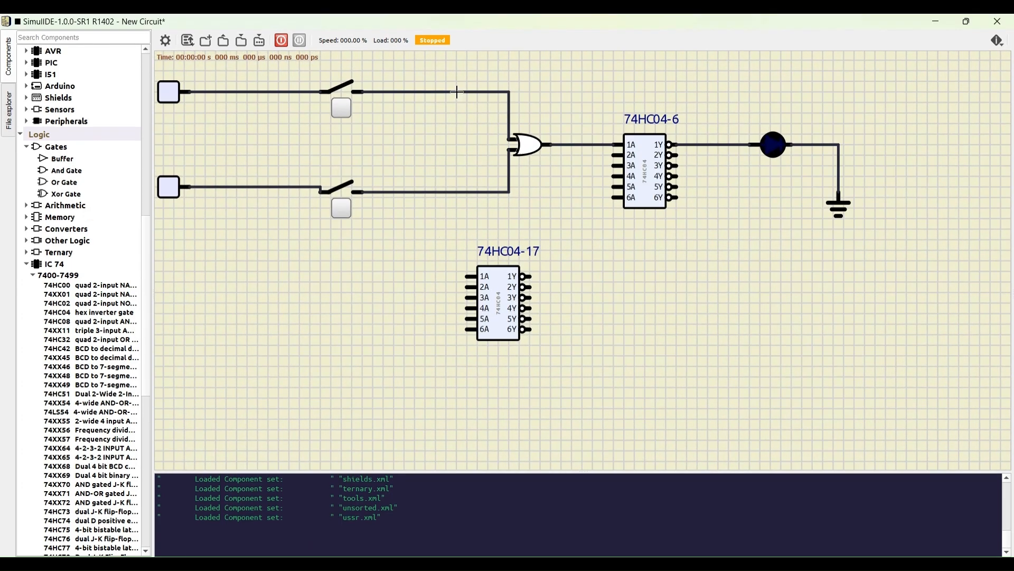
click(458, 92)
click(465, 275)
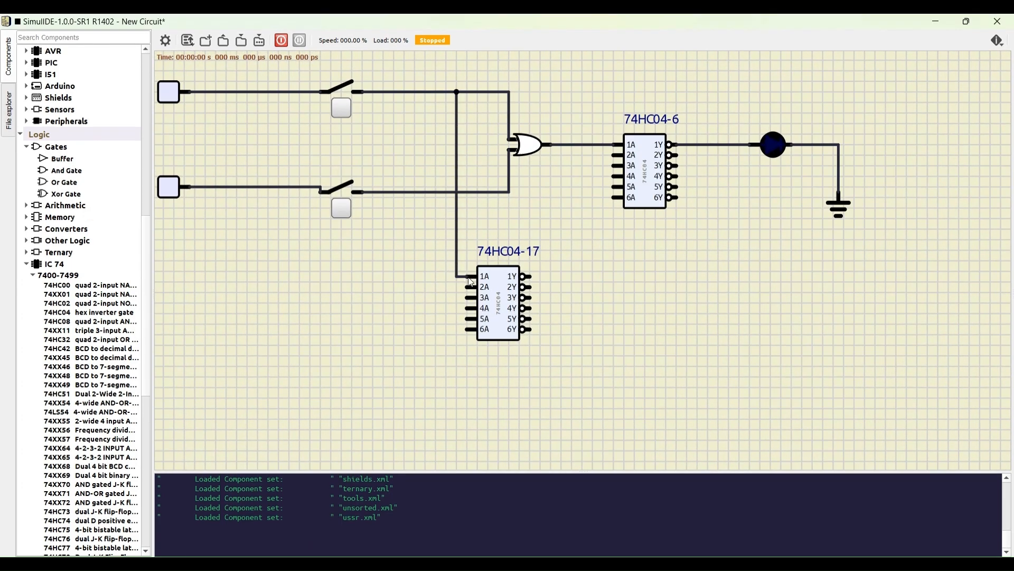
click(468, 329)
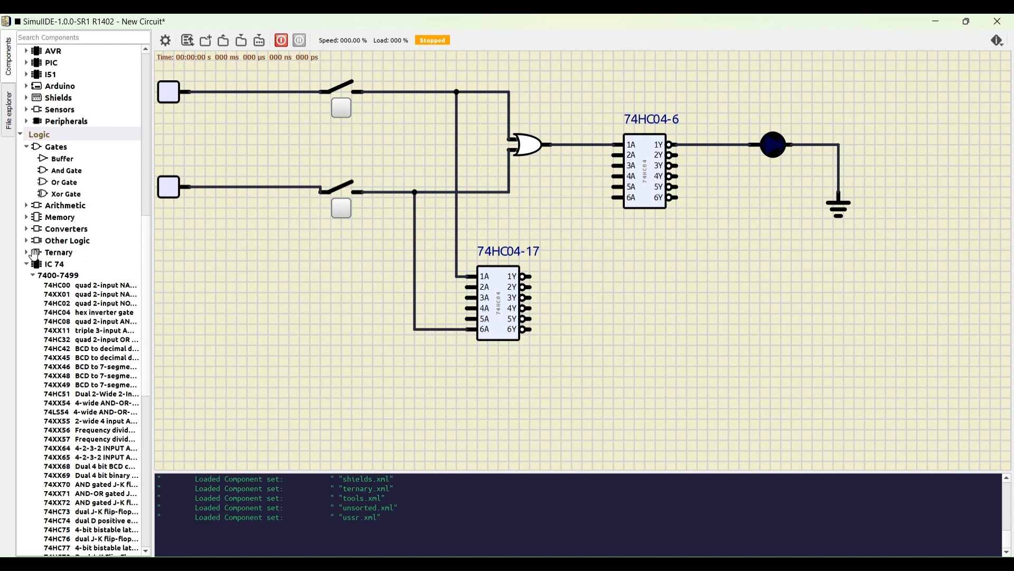
Step: Place an AND gate beside the second inverter and wire pins 1Y and 6Y to its two inputs
drag(58, 174, 653, 304)
scroll(542, 274, up, 1)
scroll(542, 274, up, 1)
click(525, 280)
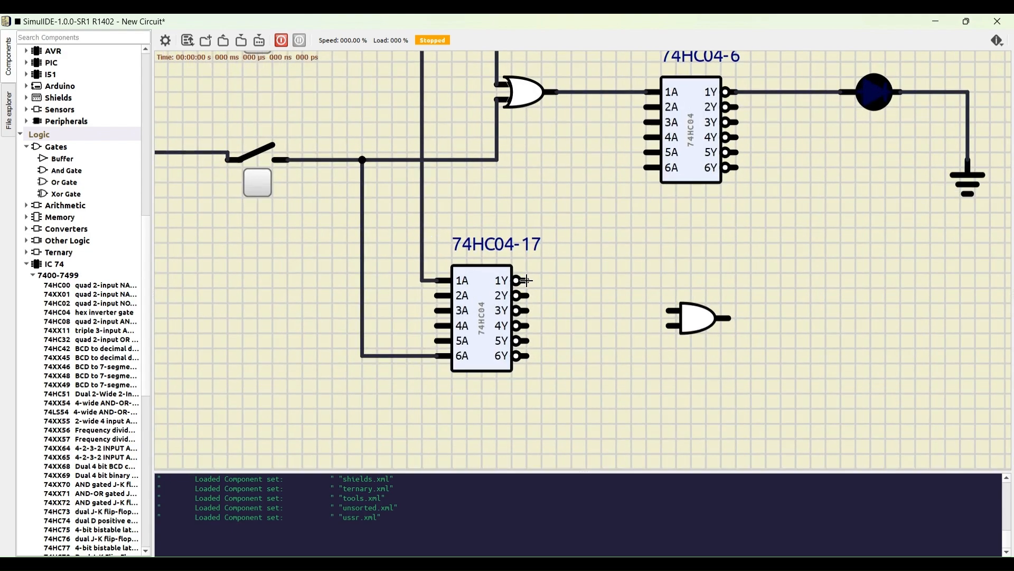
click(524, 355)
click(668, 328)
Step: Add a second LED beside the AND gate and wire it to the gate's output
scroll(620, 327, down, 3)
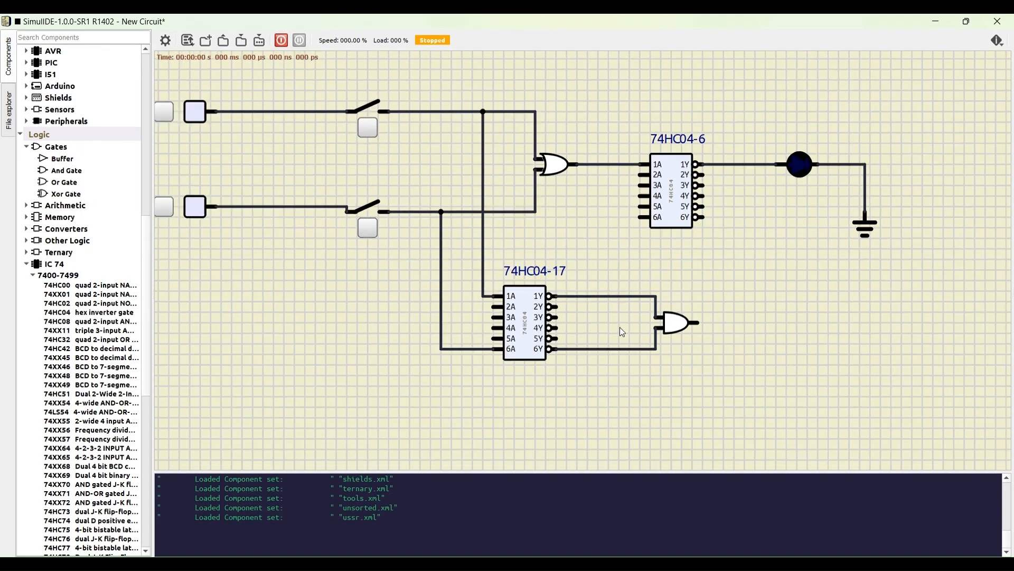
scroll(112, 211, up, 10)
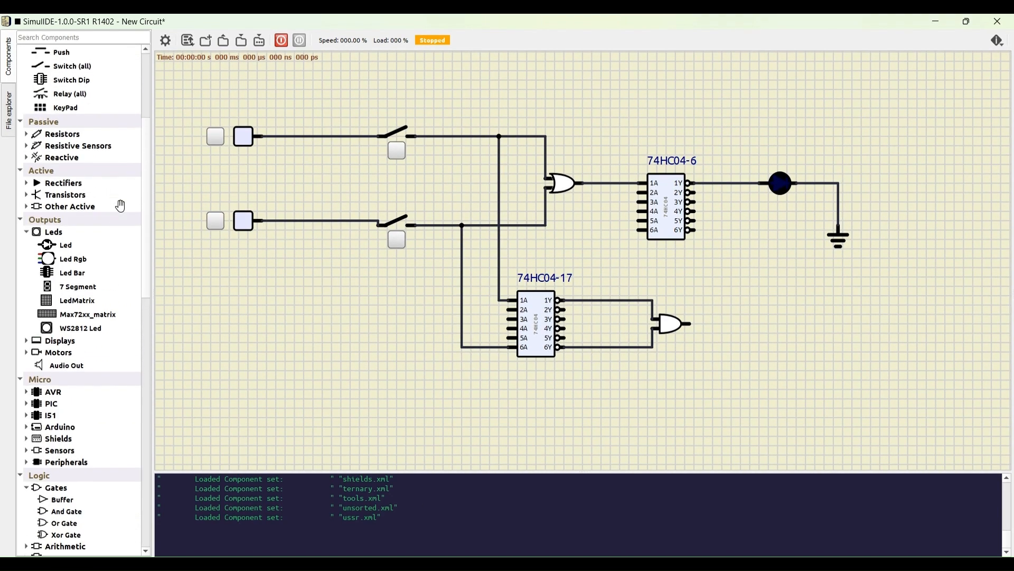
drag(63, 259, 788, 326)
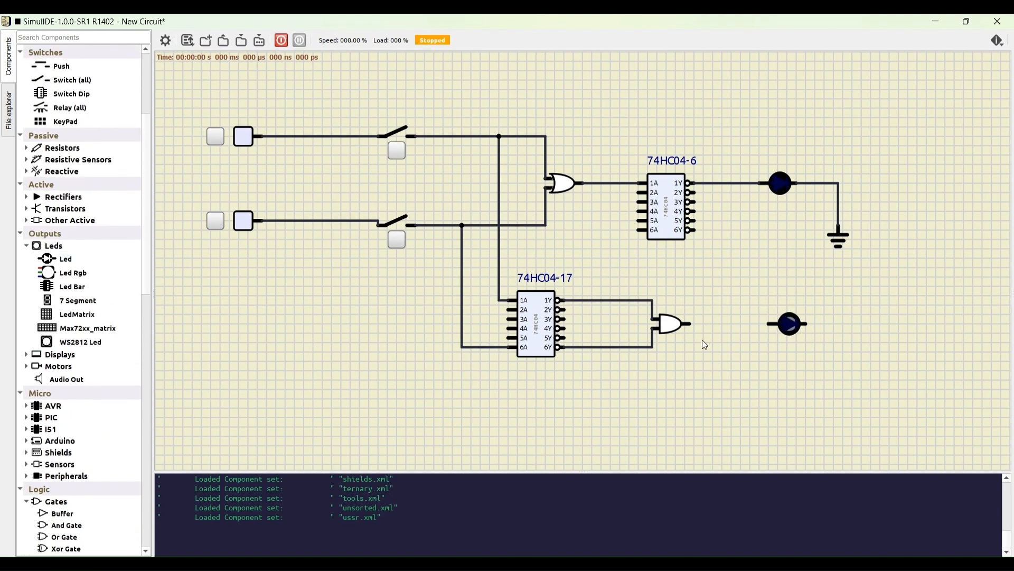
drag(690, 324, 770, 324)
Step: Place a ground symbol near the second LED and wire the LED's free end to it
scroll(48, 292, up, 1)
scroll(46, 292, up, 4)
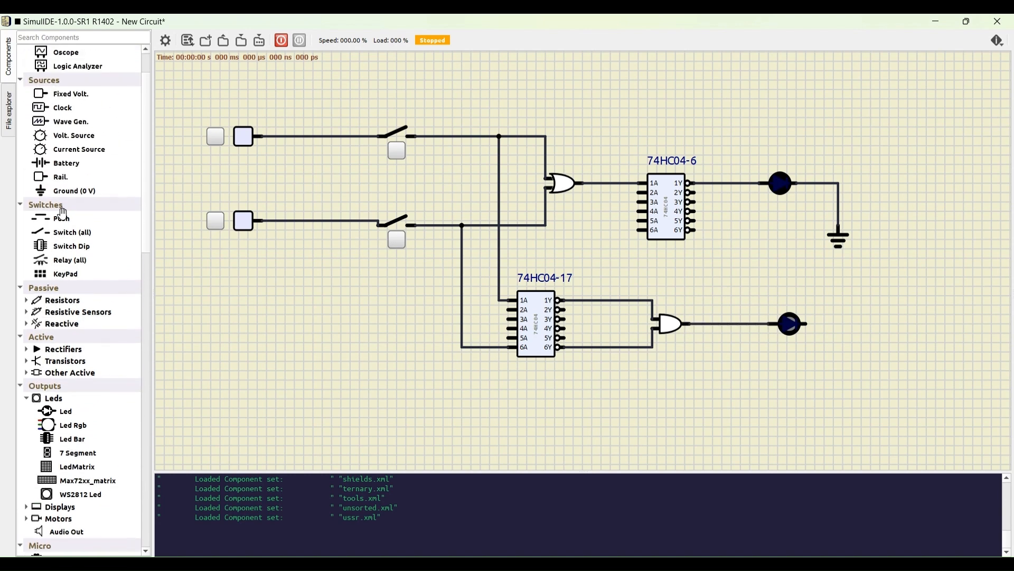
drag(60, 191, 840, 381)
click(838, 366)
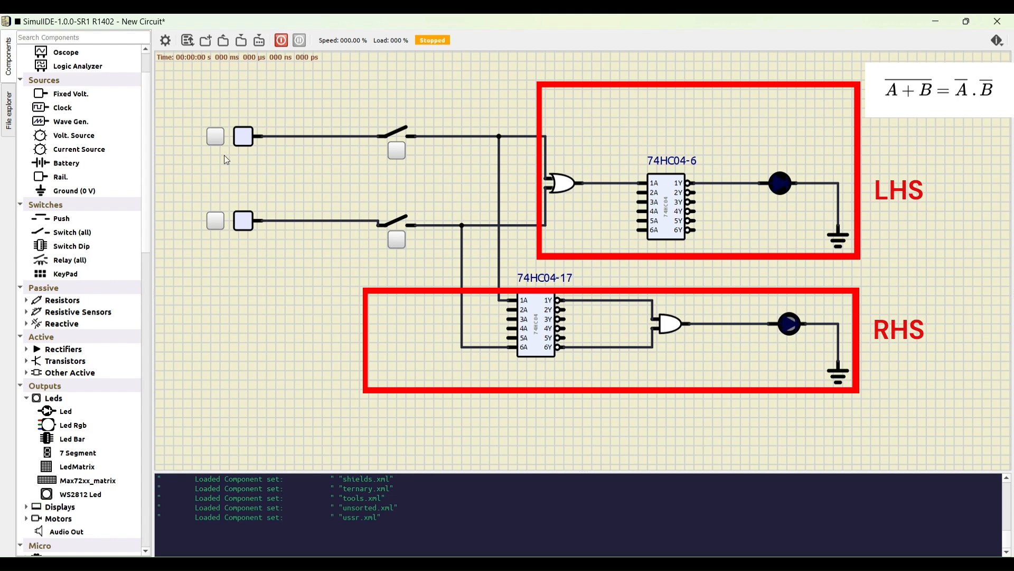
Step: Turn on both fixed voltage sources and start the circuit simulation
click(216, 137)
click(216, 221)
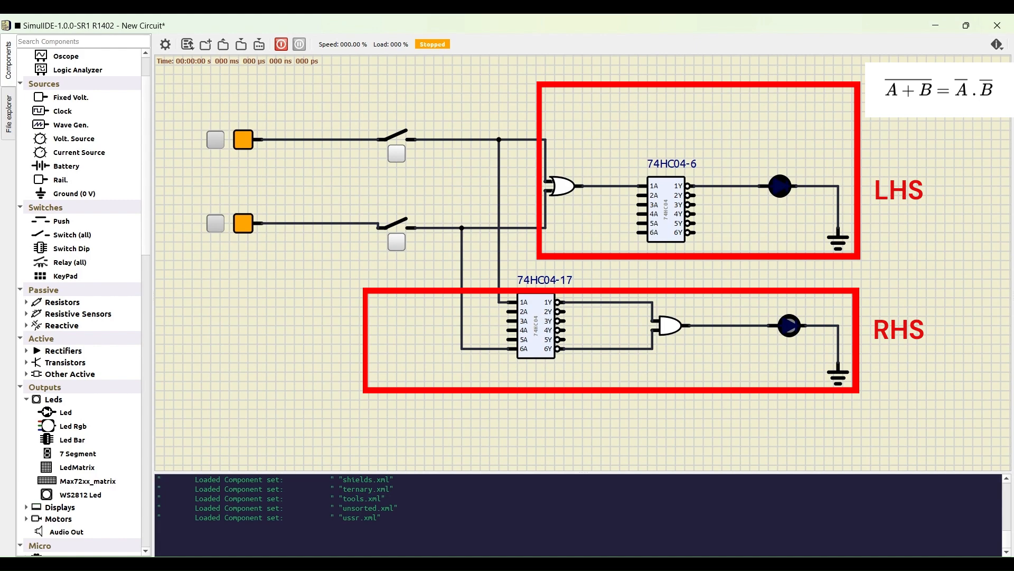
click(281, 45)
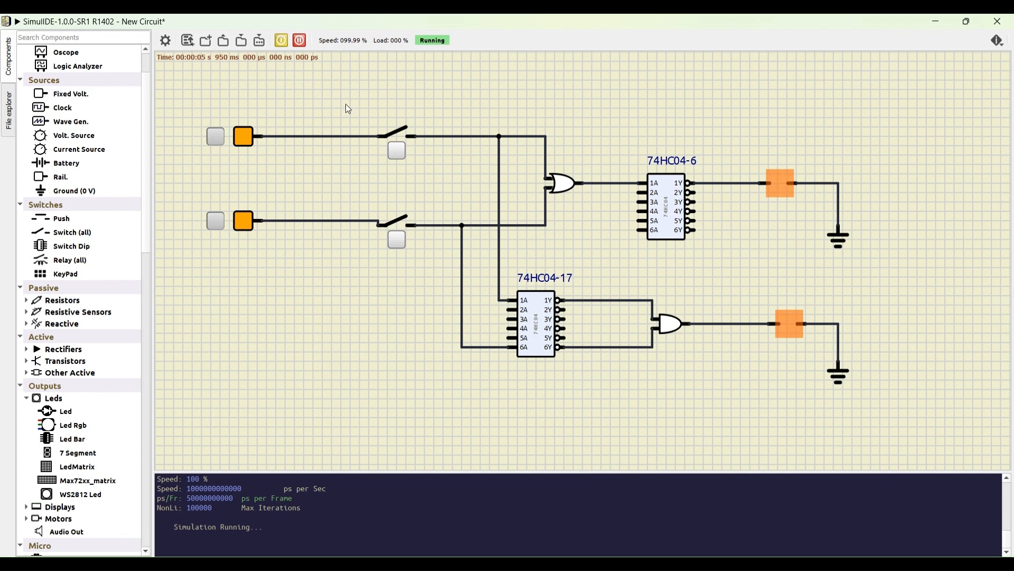
Step: Toggle the upper and lower input switches in turn to compare the two LEDs for different input combinations
click(397, 152)
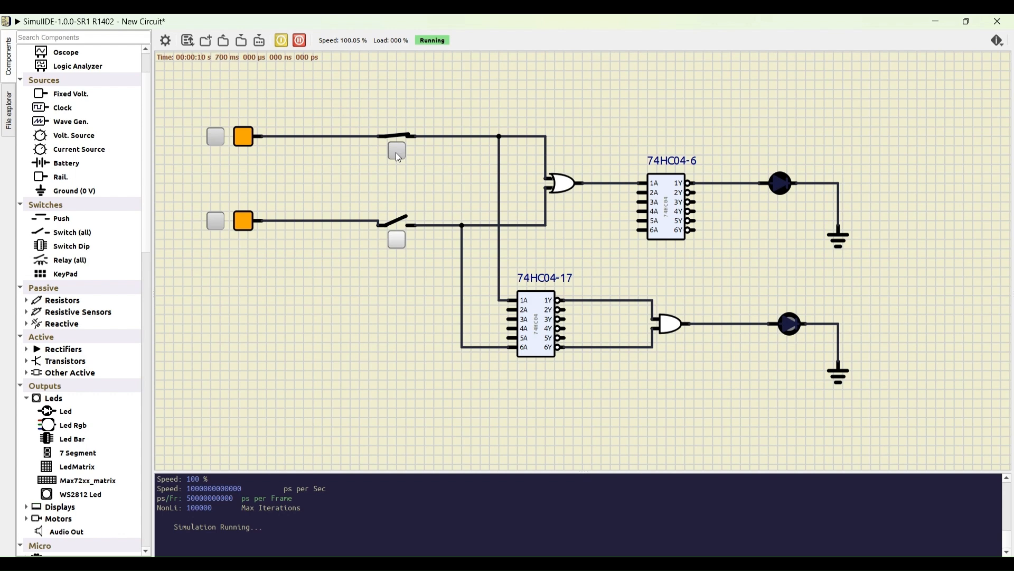
click(397, 152)
click(397, 239)
click(397, 241)
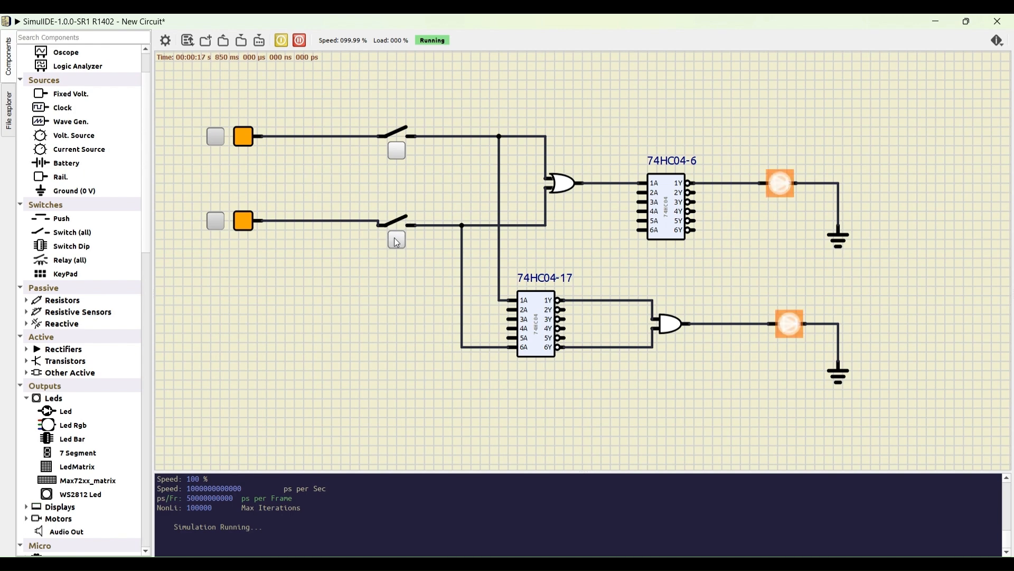
click(397, 152)
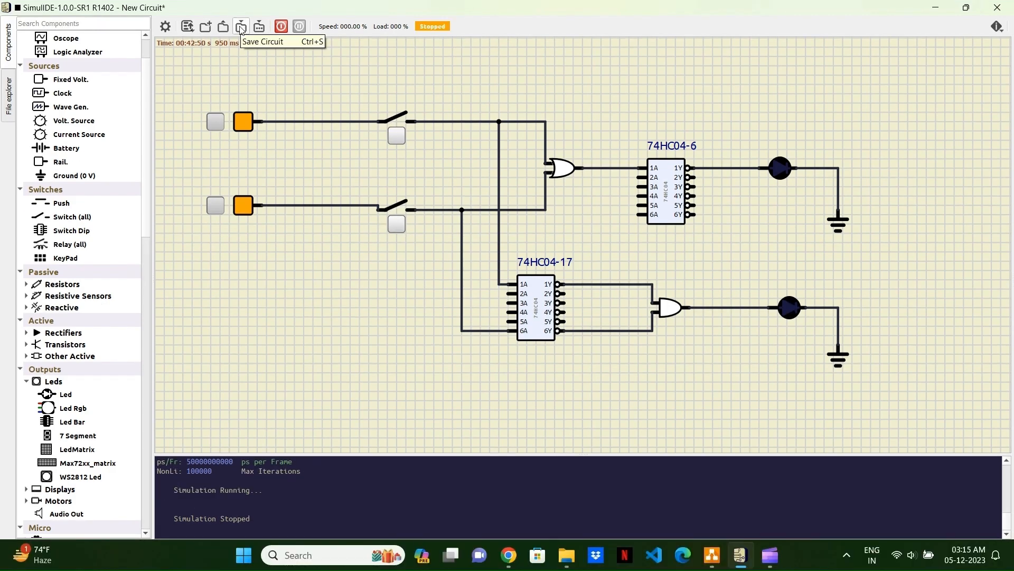
Step: Save the circuit as examples in the SimulIDE folder inside Downloads
click(241, 27)
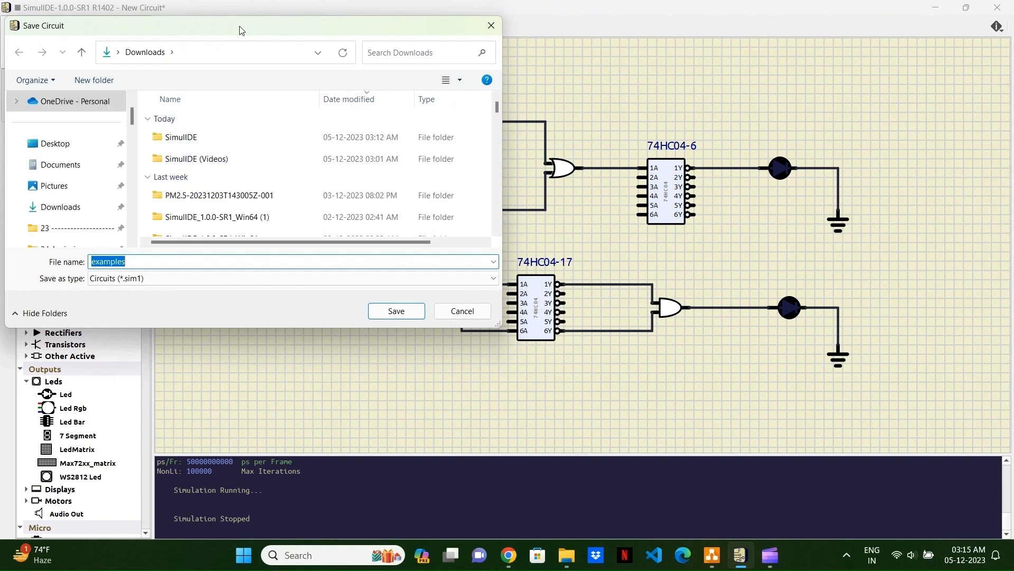
click(227, 137)
double_click(227, 136)
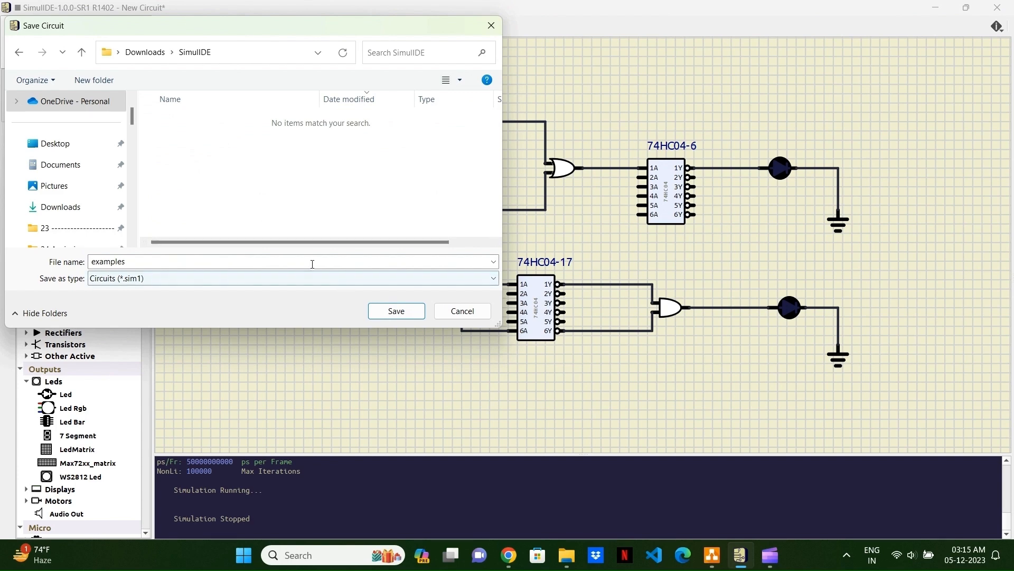
click(405, 316)
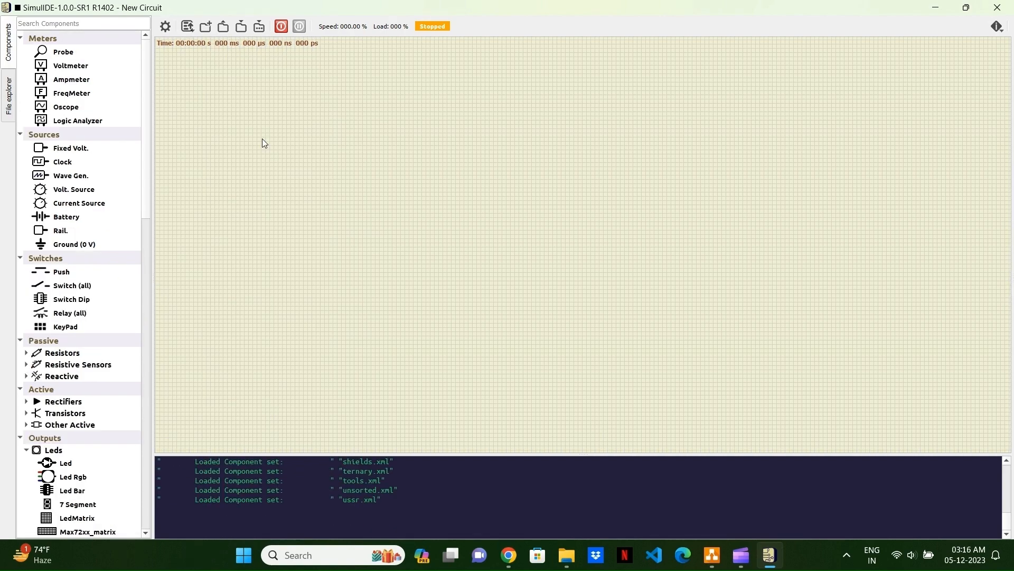
Step: Load the saved circuit examples.sim1 from the SimulIDE folder inside Downloads
click(223, 30)
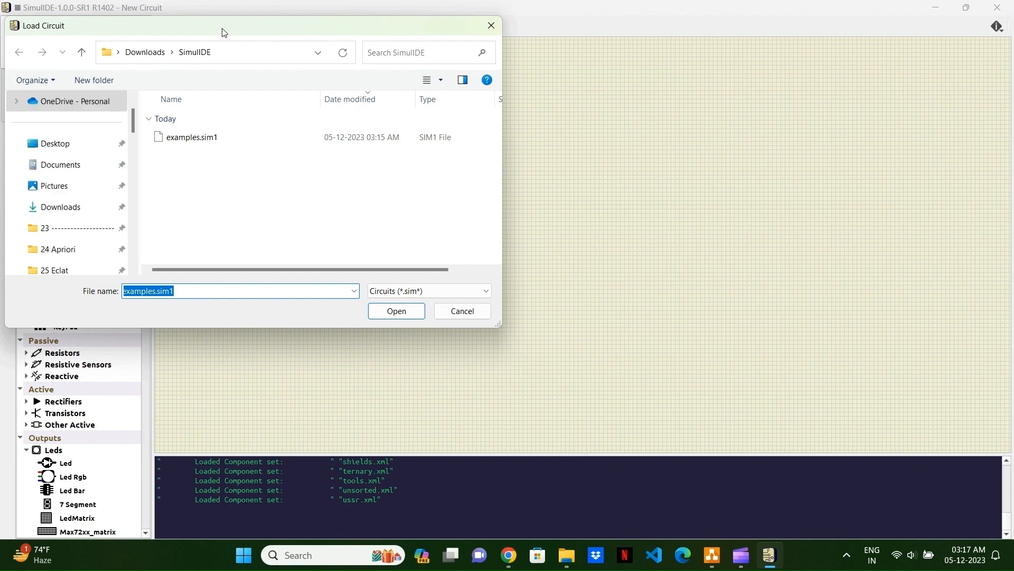
click(216, 142)
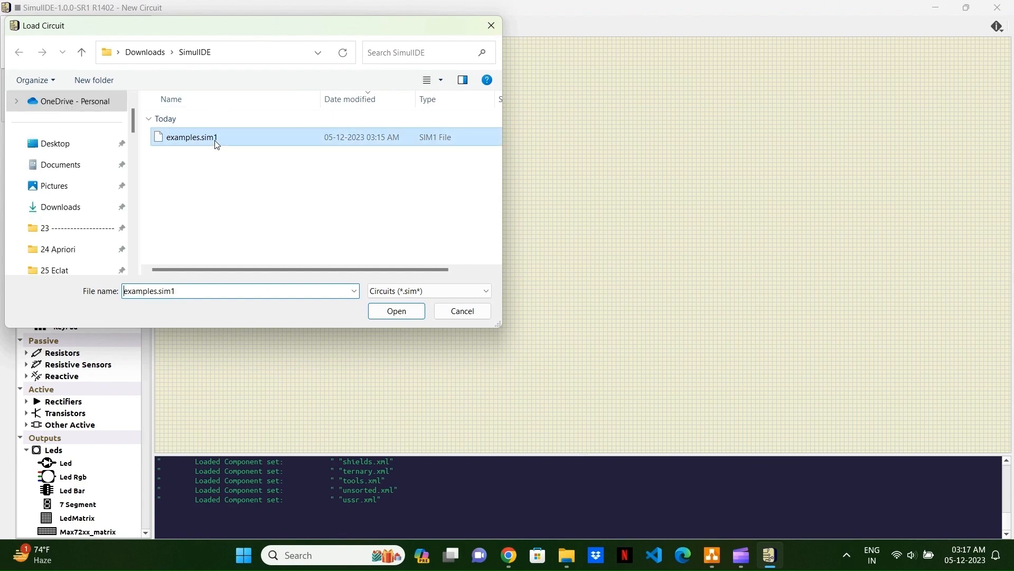
click(396, 311)
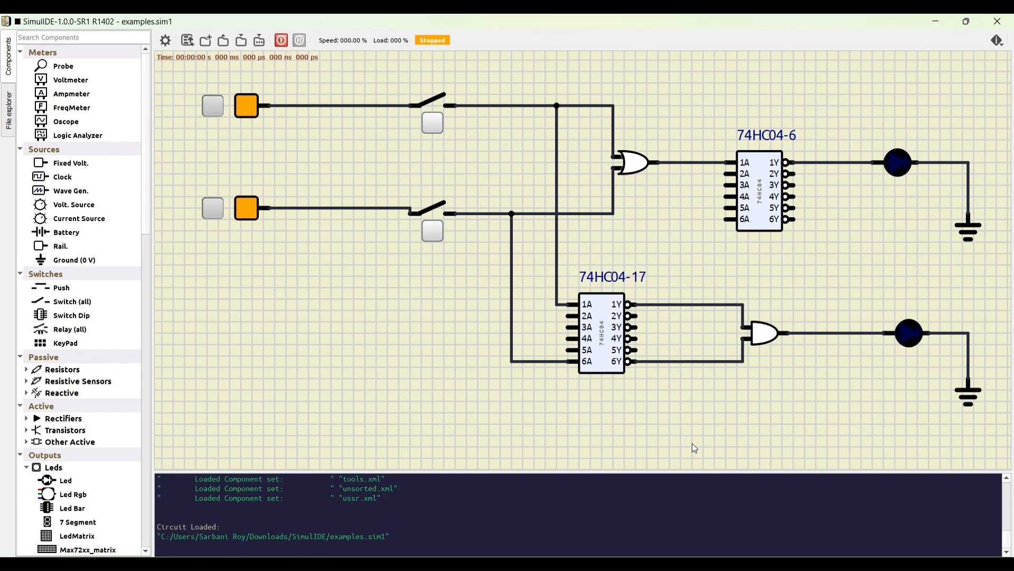
Step: Delete the lower 74HC04 chip, shift the AND gate closer to its LED and move the remaining 74HC04 closer to the OR gate
click(600, 332)
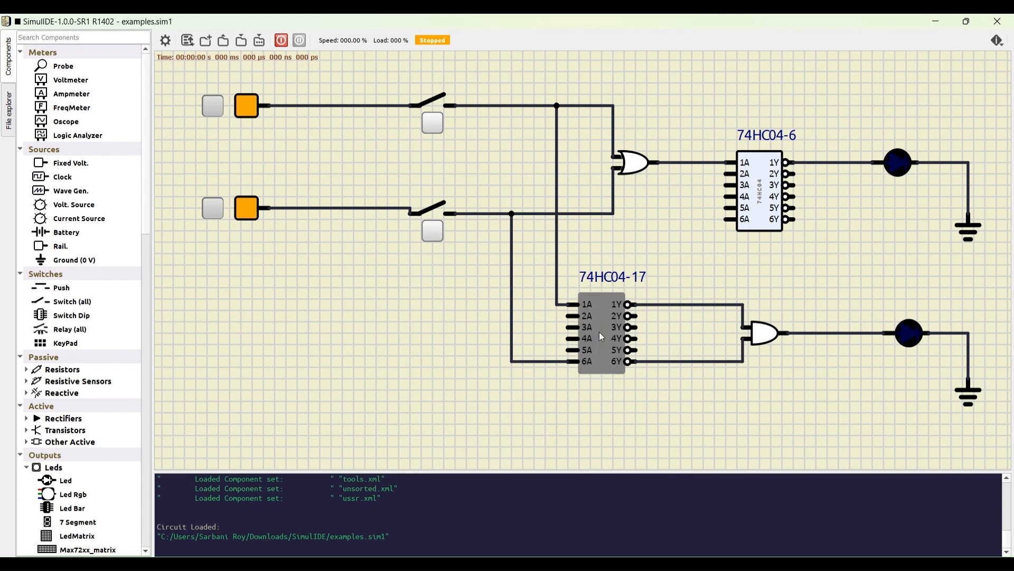
key(Delete)
drag(763, 334, 819, 334)
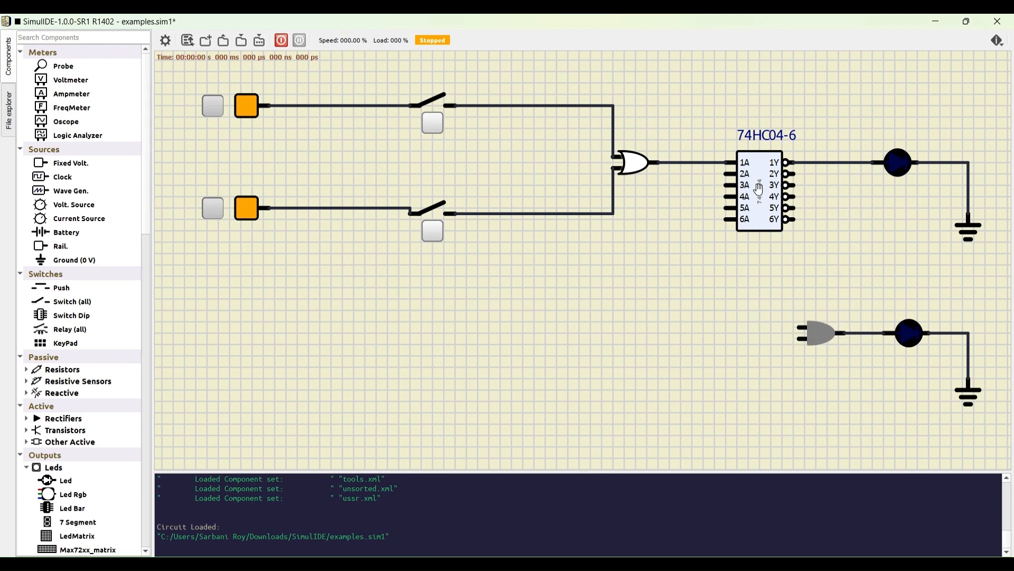
drag(762, 193, 717, 196)
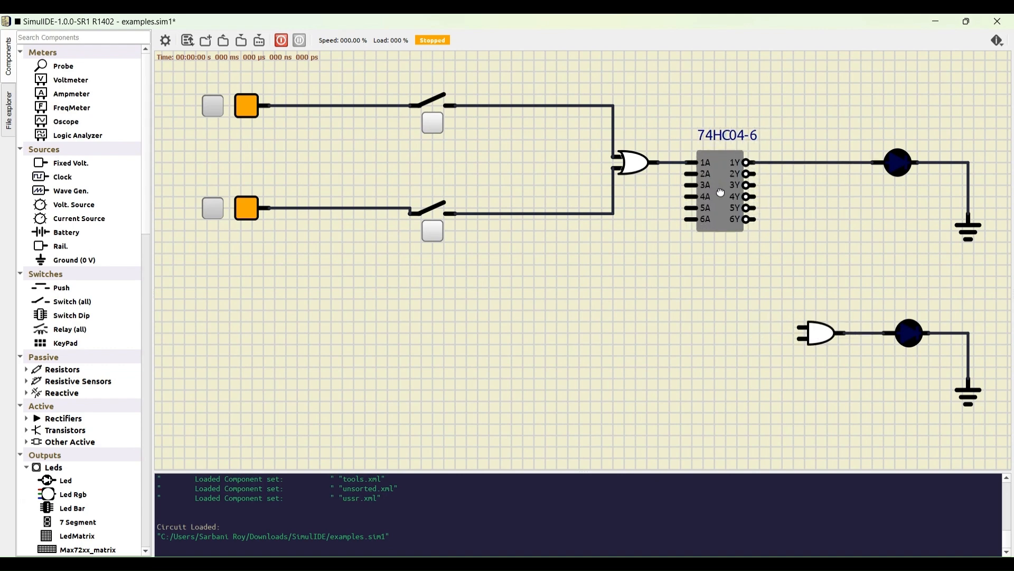
Step: Branch the upper switch's output wire to pin 4A of the 74HC04 and the lower switch's output wire to pin 6A
click(545, 105)
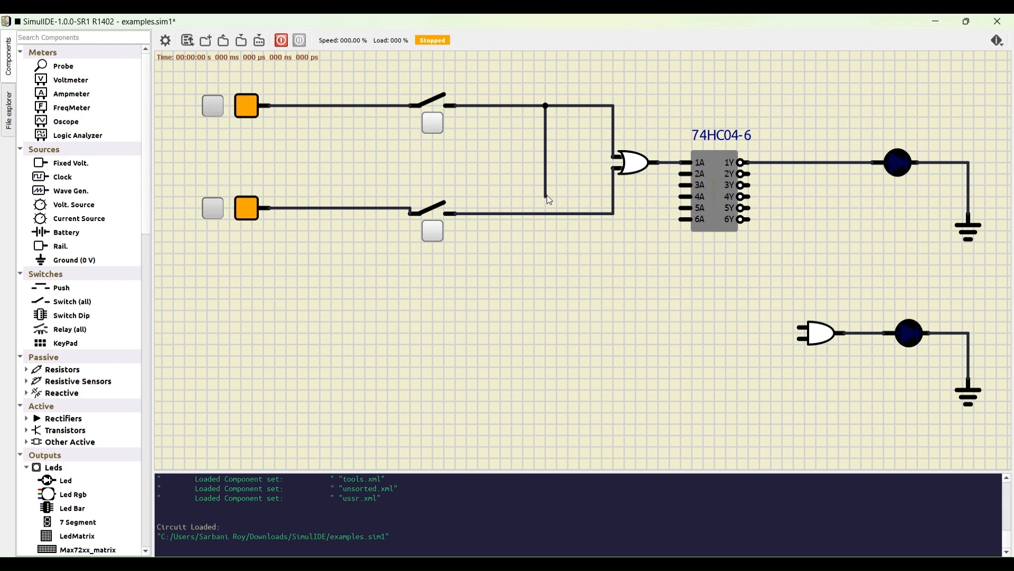
click(682, 196)
click(535, 213)
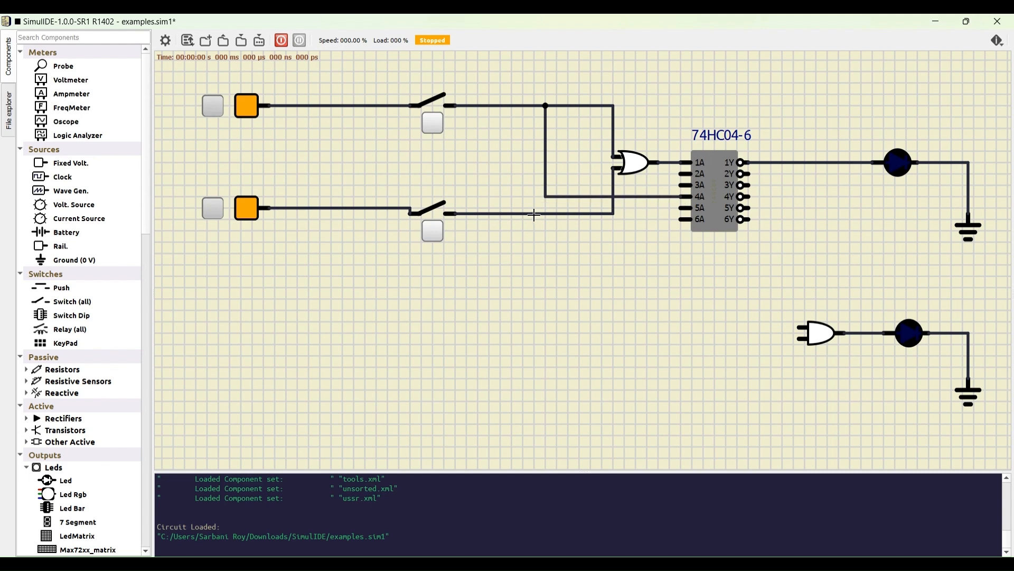
click(681, 220)
Step: Wire the 74HC04's 4Y output to the AND gate's upper input and its 6Y output to the lower input
click(745, 196)
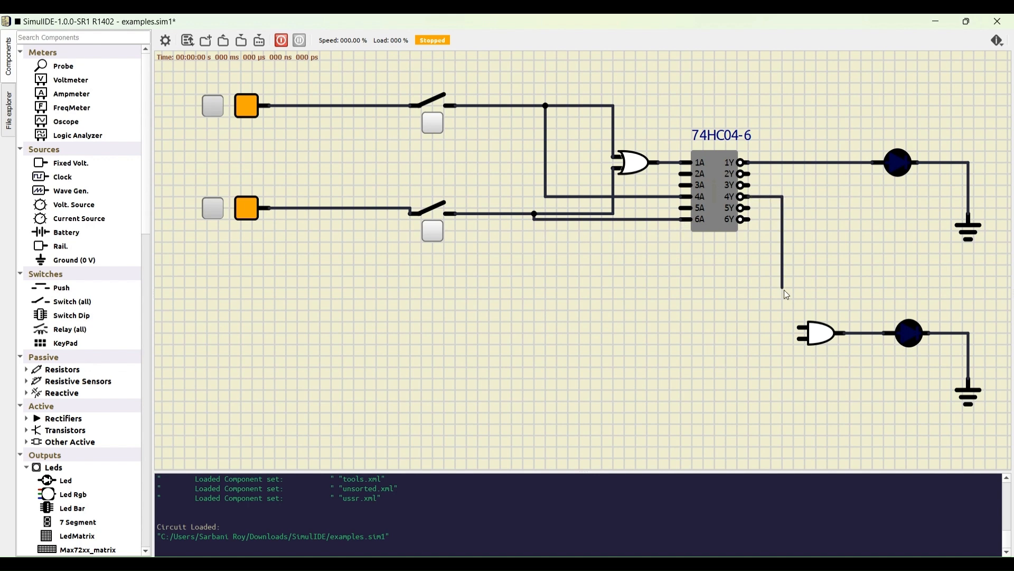
click(800, 327)
click(745, 219)
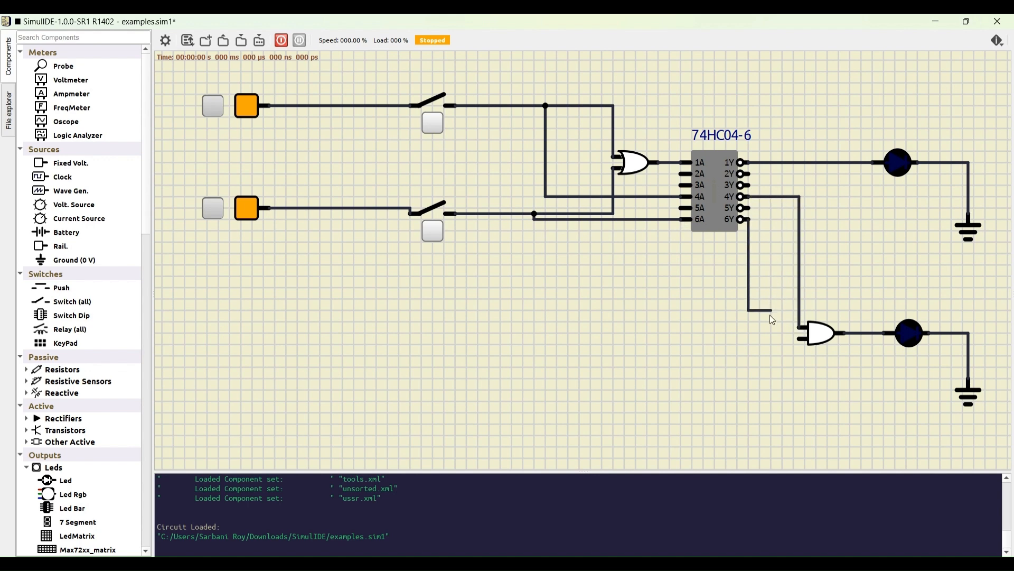
click(760, 219)
click(801, 339)
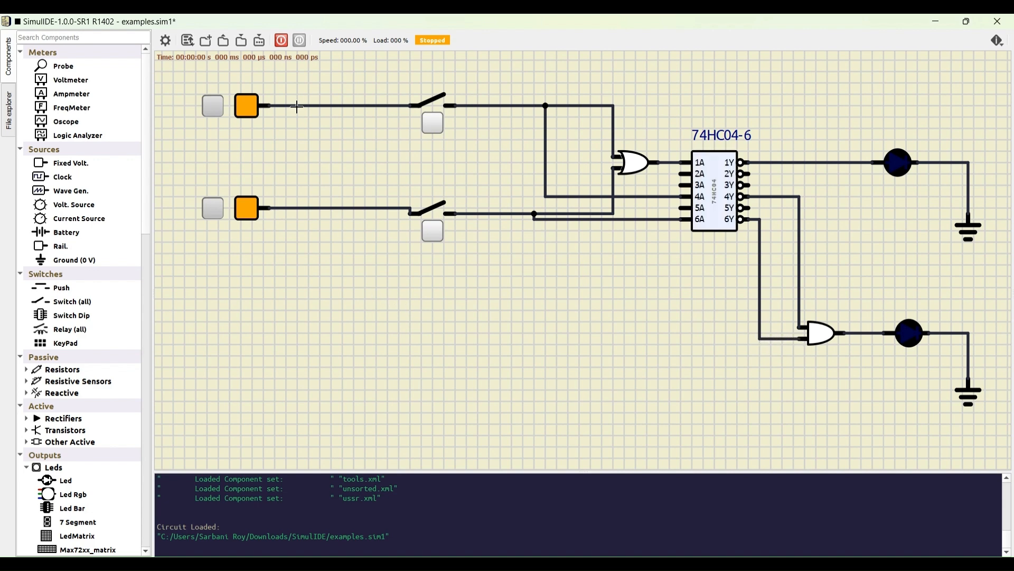
Step: Start the simulation and toggle the upper and lower switches to compare the two LEDs for different input combinations
click(280, 45)
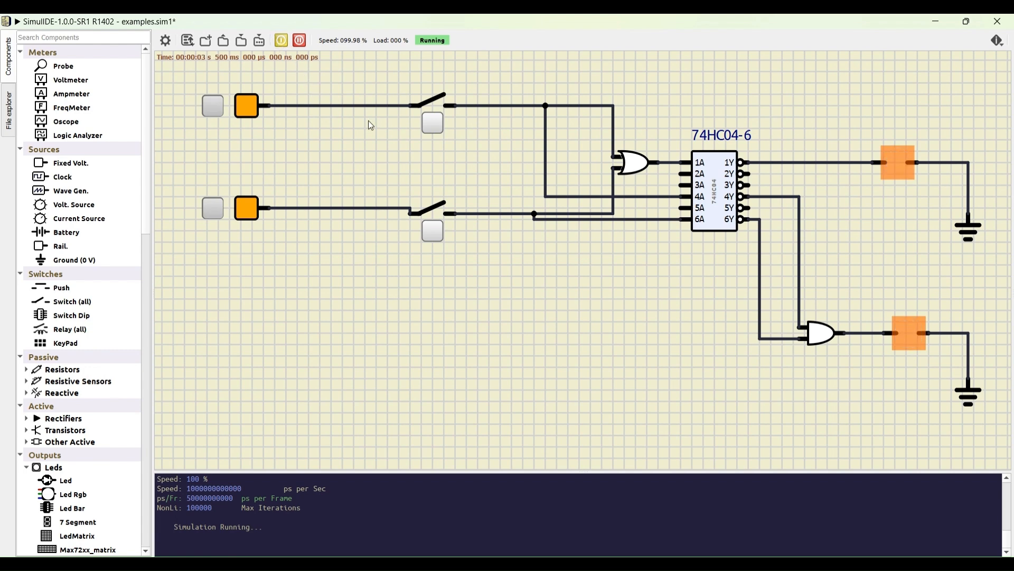
click(432, 123)
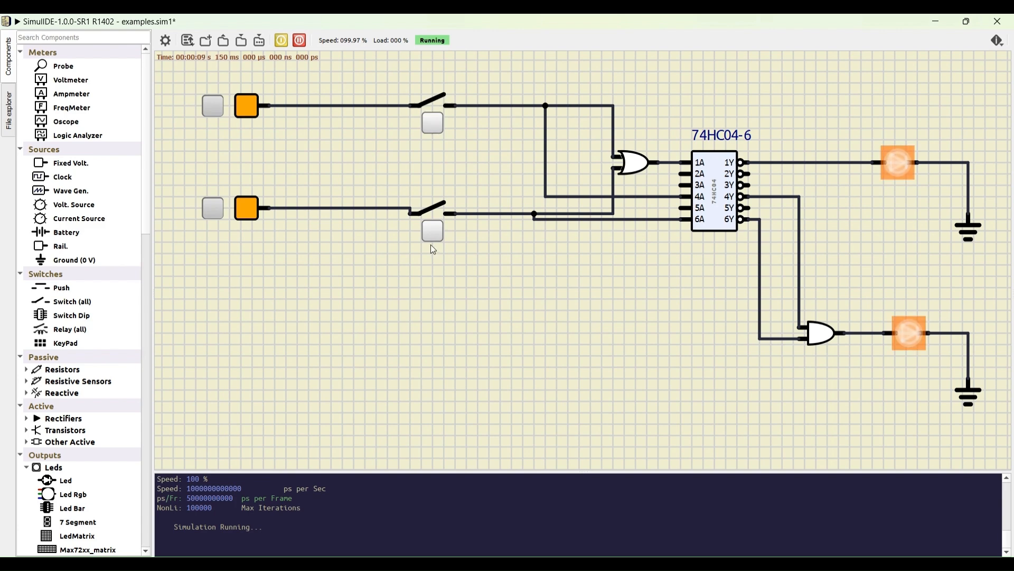
click(430, 230)
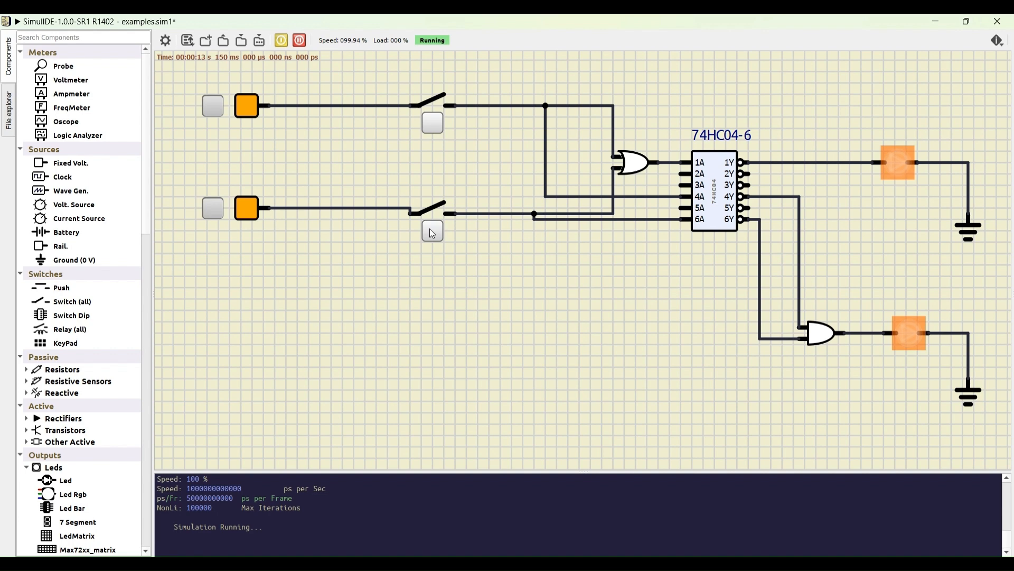
click(432, 233)
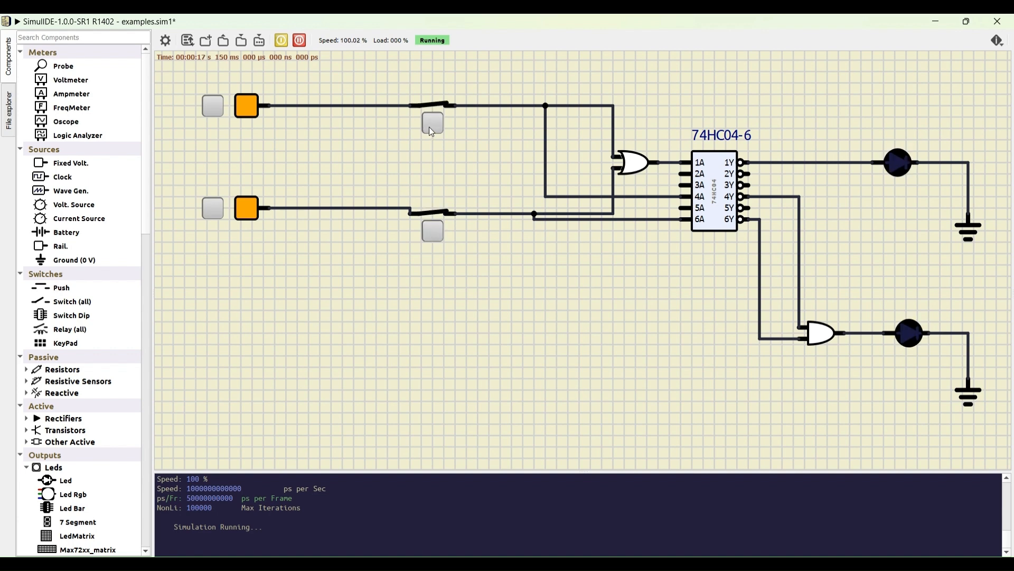
click(429, 127)
click(431, 239)
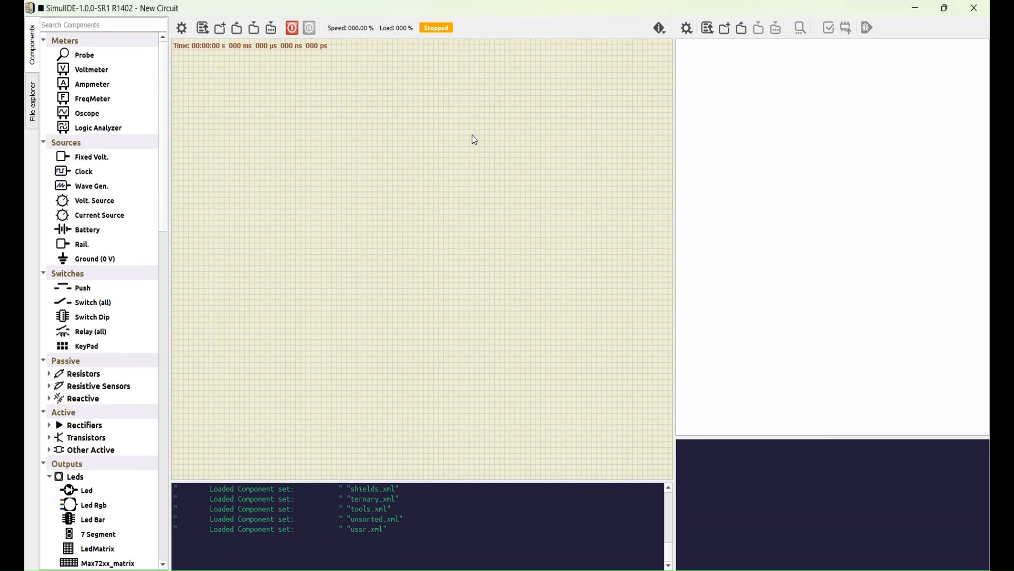
Step: In the new circuit, place two fixed voltage sources and two switches, and wire each source to its switch
drag(80, 157, 331, 137)
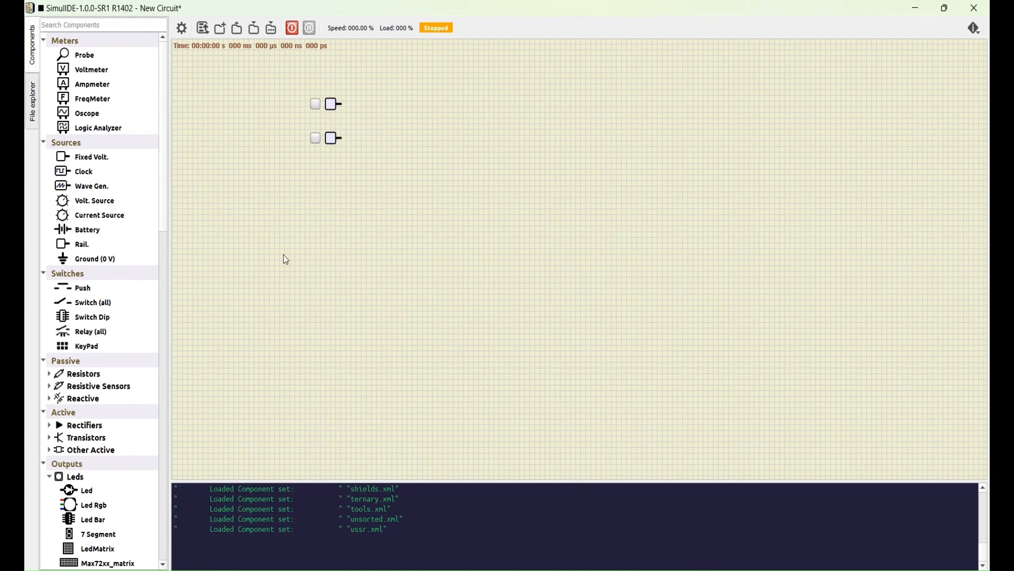
drag(82, 302, 400, 143)
scroll(353, 114, up, 1)
drag(338, 104, 393, 103)
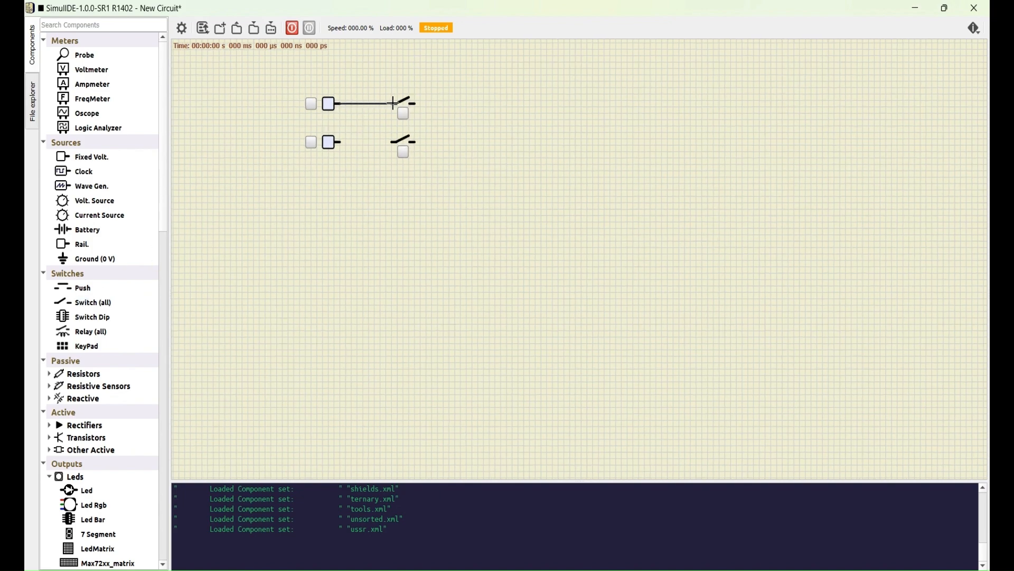
drag(338, 142, 393, 141)
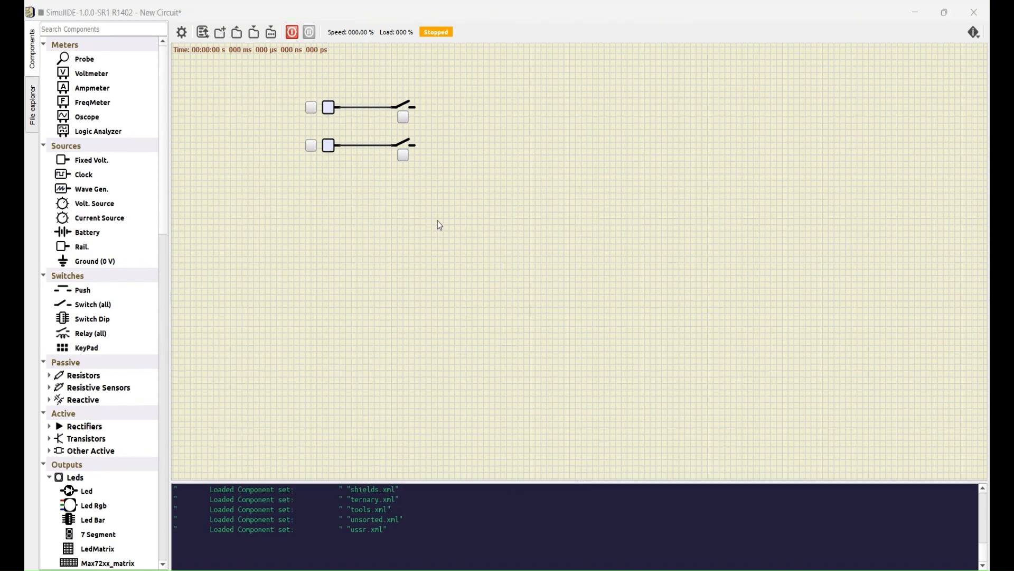
Step: Place a 74HC32 quad 2-input OR chip beside the switches and wire the upper switch to 1A and the lower switch to 1B
scroll(129, 378, down, 14)
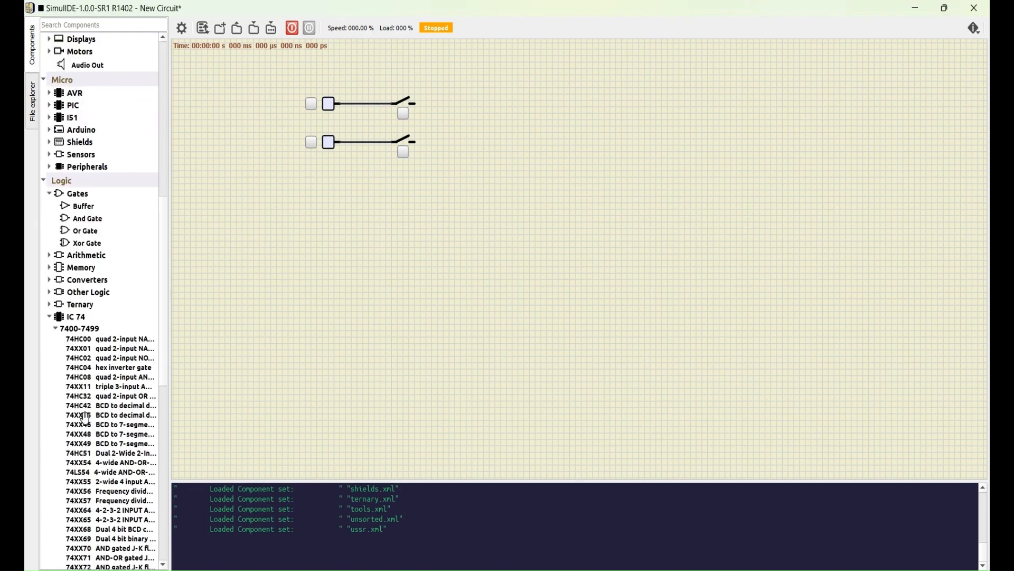
scroll(84, 417, down, 1)
drag(77, 384, 497, 132)
scroll(465, 132, up, 4)
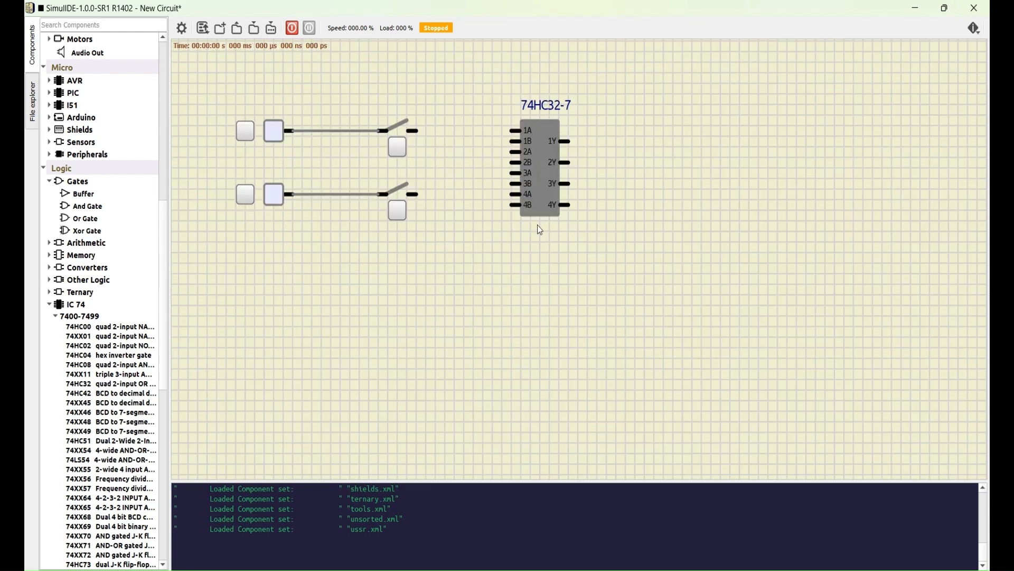
click(538, 226)
click(512, 130)
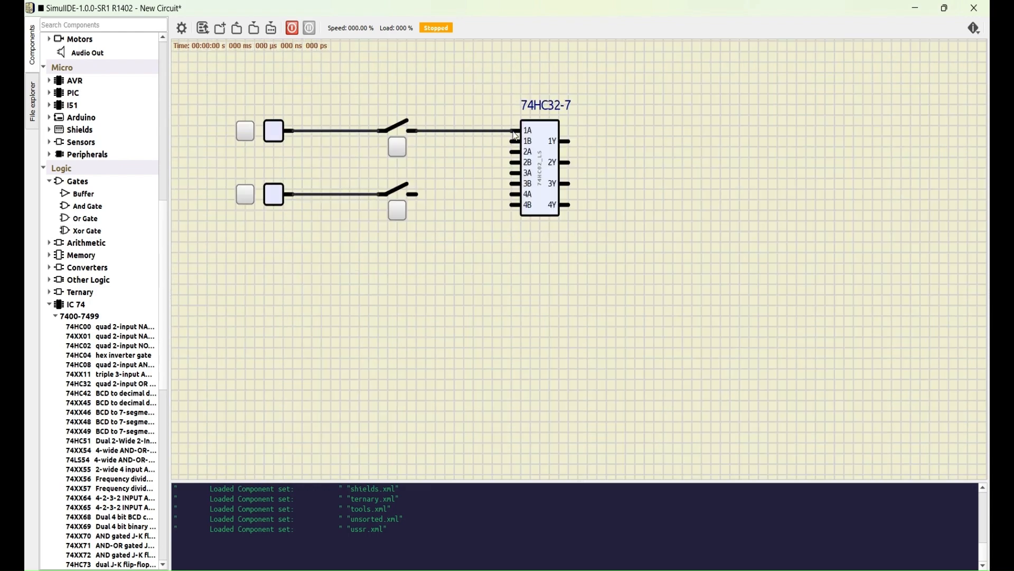
click(415, 194)
click(514, 140)
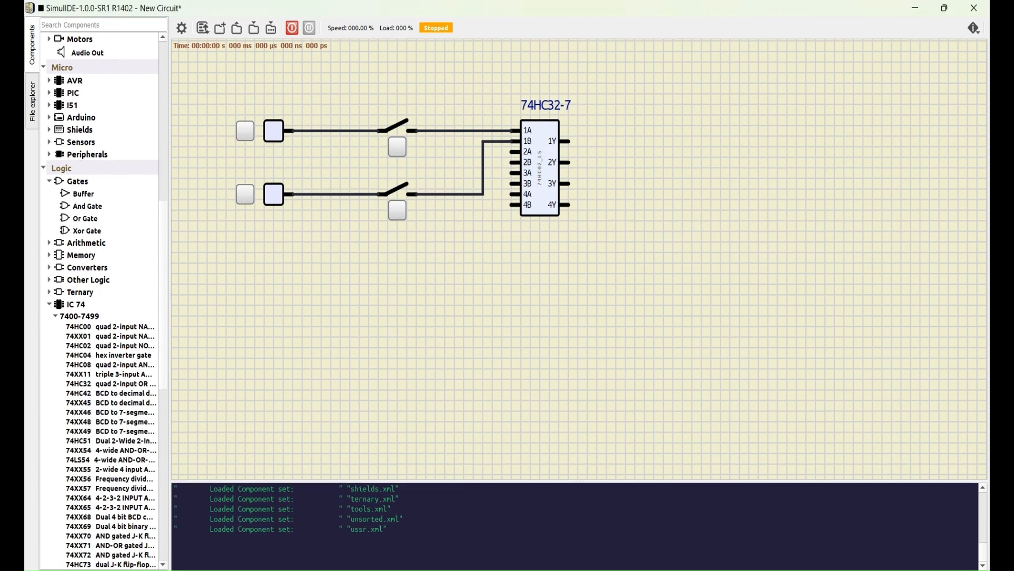
Step: Place a 74HC04 hex inverter chip below and beyond the 74HC32, and wire the 74HC32's 1Y output to its 1A input
drag(74, 355, 634, 213)
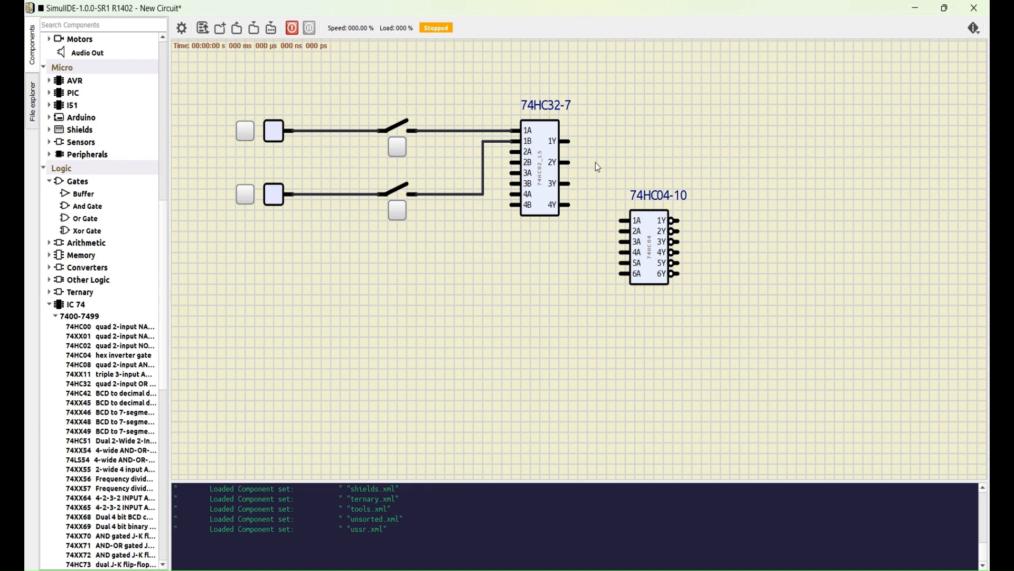
scroll(608, 211, up, 3)
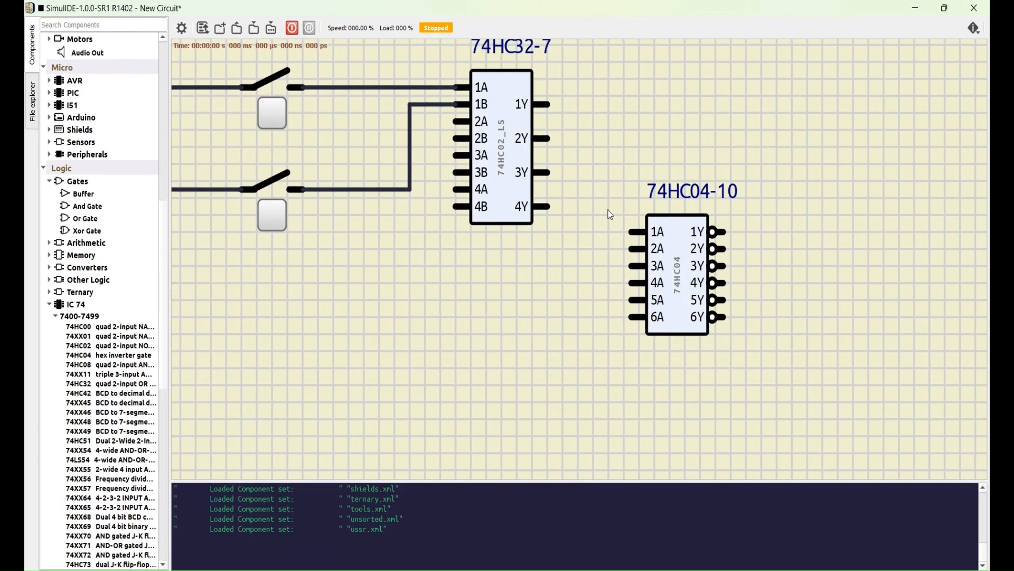
scroll(607, 211, down, 3)
click(564, 138)
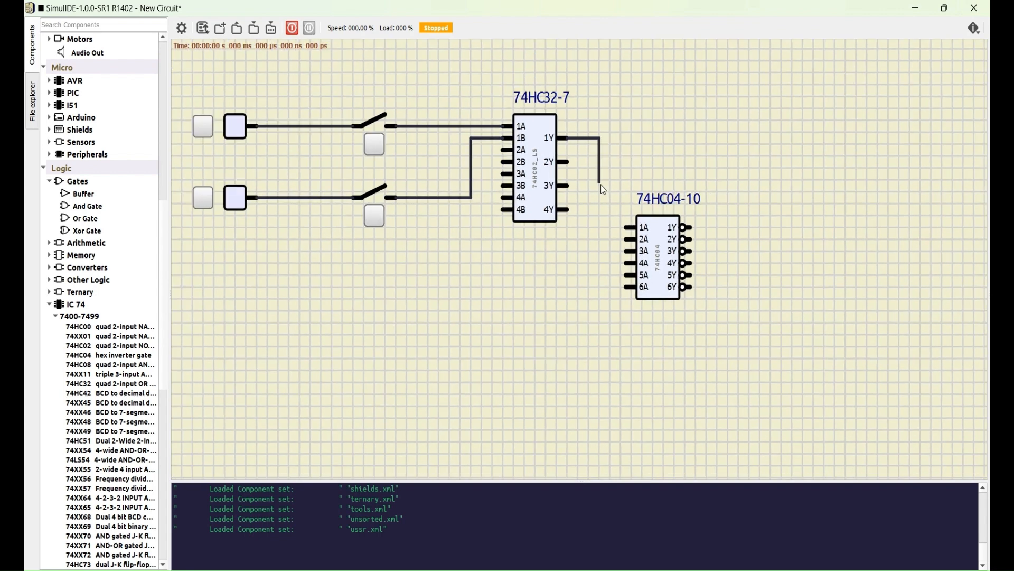
click(628, 227)
Step: Place an LED beside the 74HC04 and wire the chip's 1Y output to it
scroll(94, 198, up, 8)
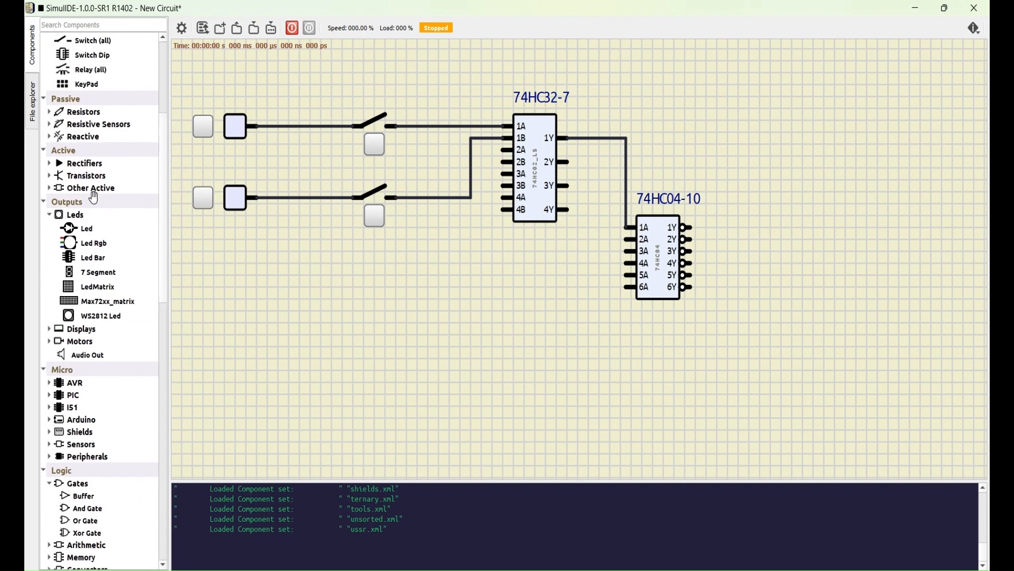
scroll(95, 198, up, 1)
drag(79, 272, 769, 235)
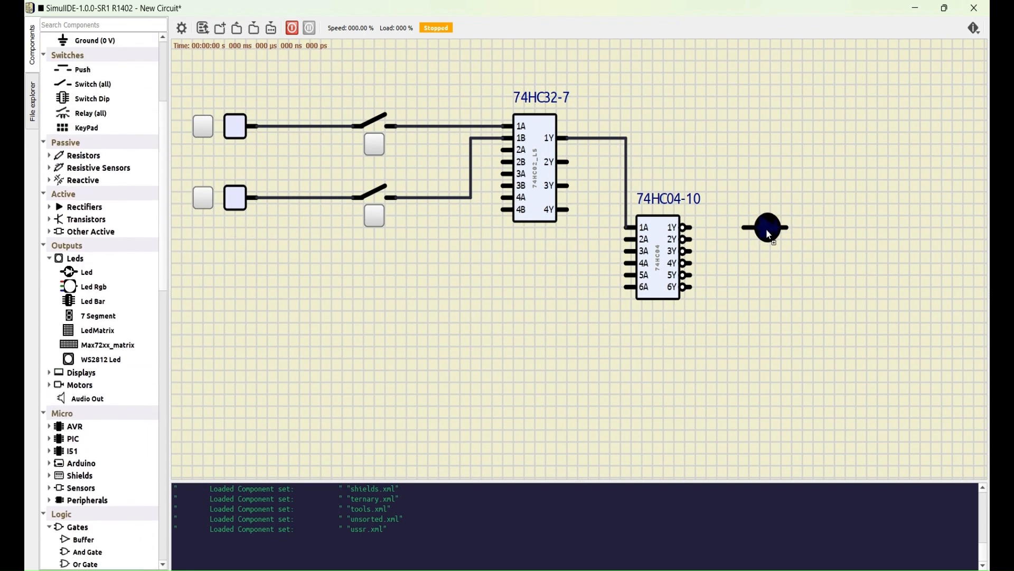
click(689, 228)
click(739, 228)
Step: Place a ground symbol near the LED and wire the LED's free end to it
scroll(74, 249, up, 3)
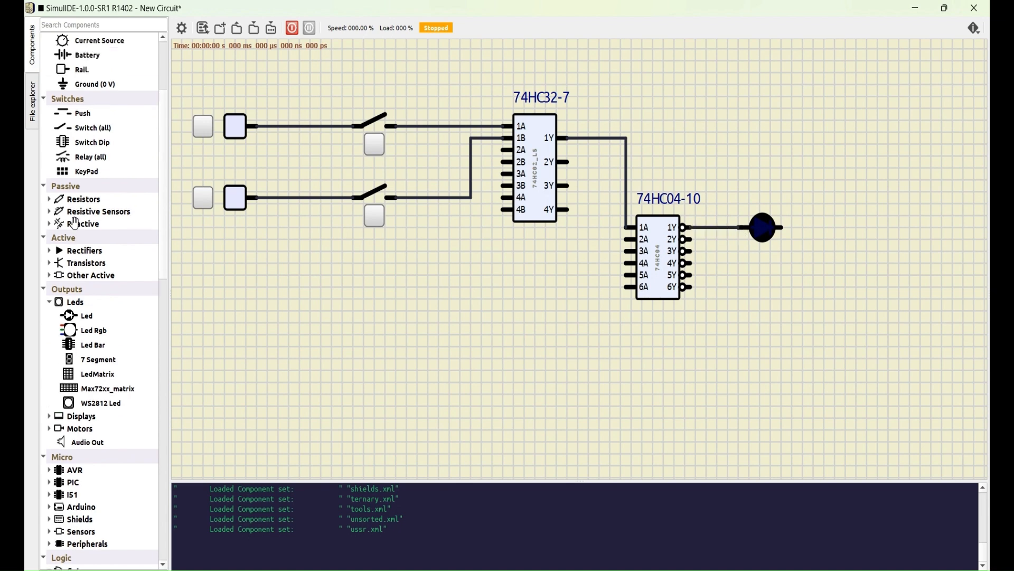
drag(79, 173, 816, 273)
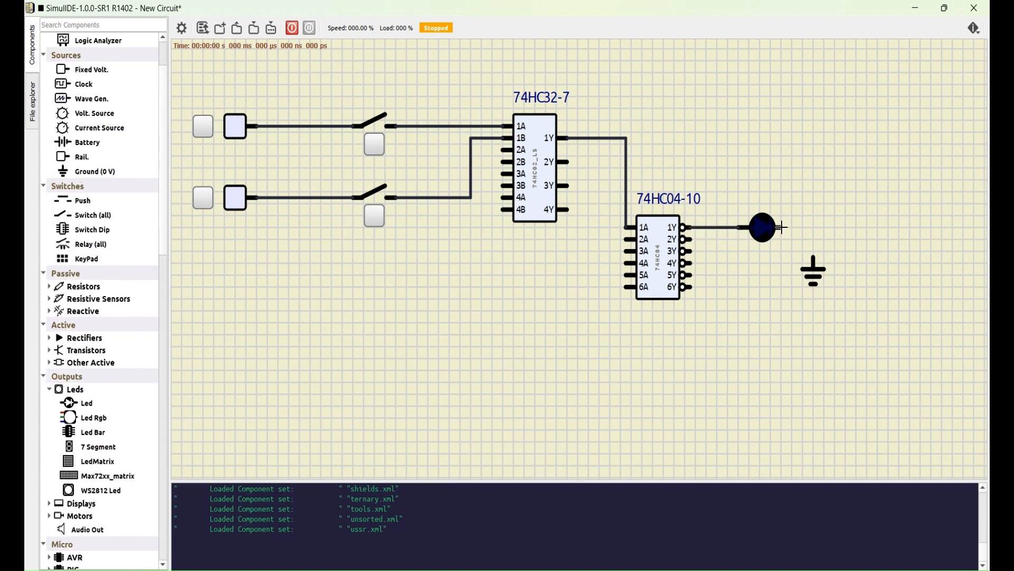
click(815, 260)
Step: Branch the upper switch's output wire to pin 3A of the 74HC04 and the lower switch's output wire to pin 6A
click(450, 126)
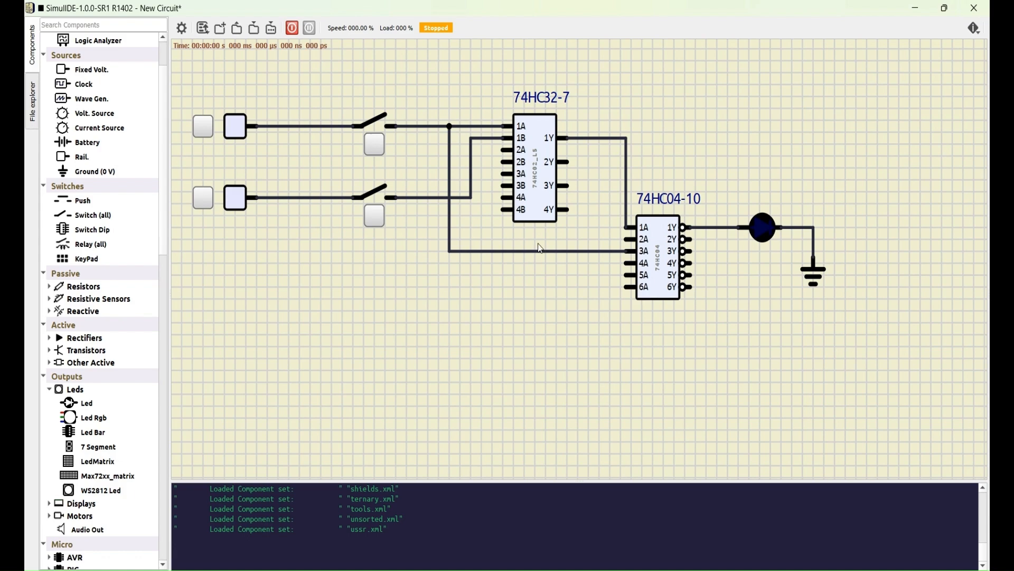
click(417, 197)
click(629, 286)
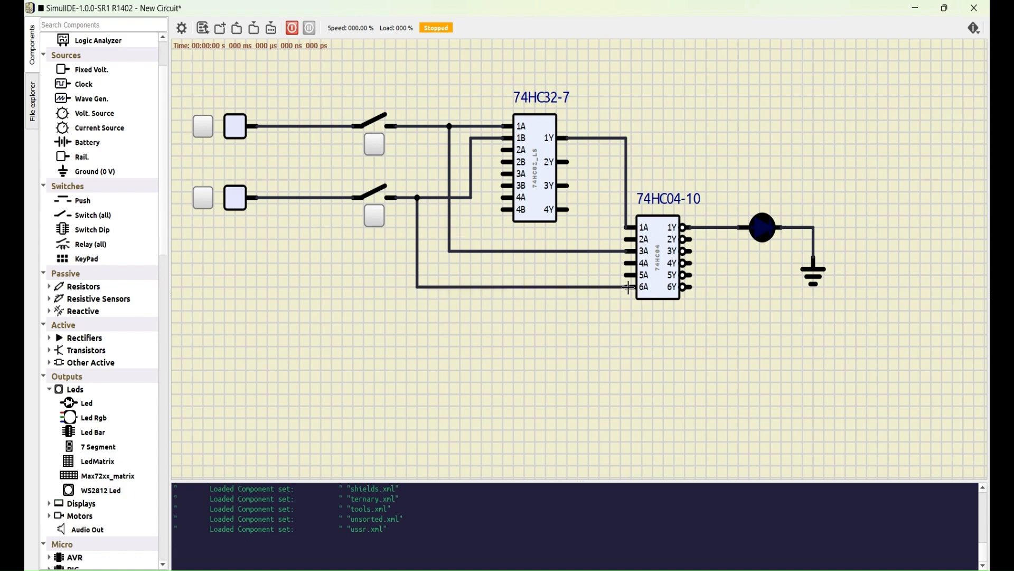
Step: Place a 74HC08 quad 2-input AND chip below the LED and wire the 74HC04's 3Y to its 1A and 6Y to its 1B
scroll(101, 264, down, 10)
drag(110, 405, 783, 354)
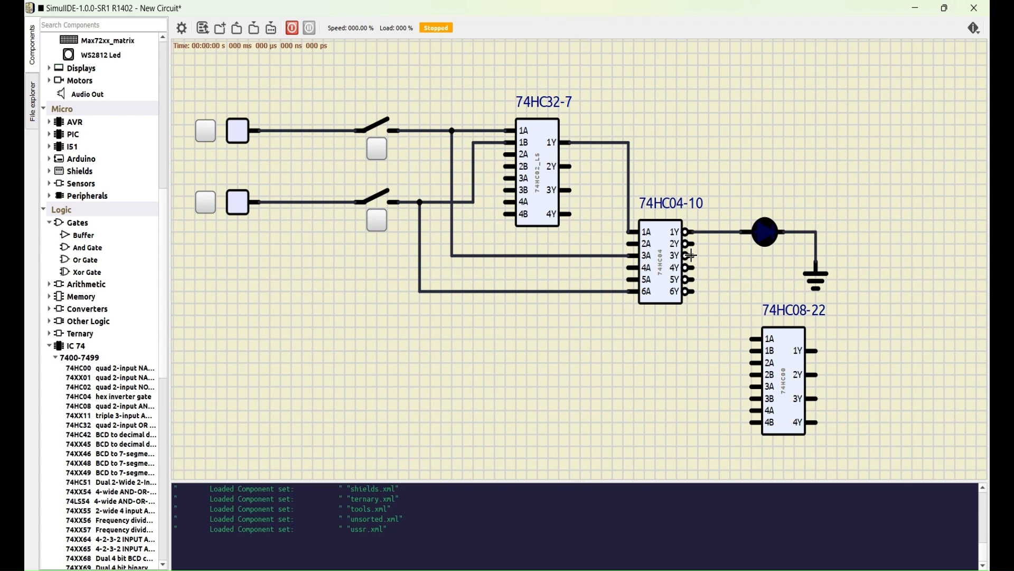
click(751, 339)
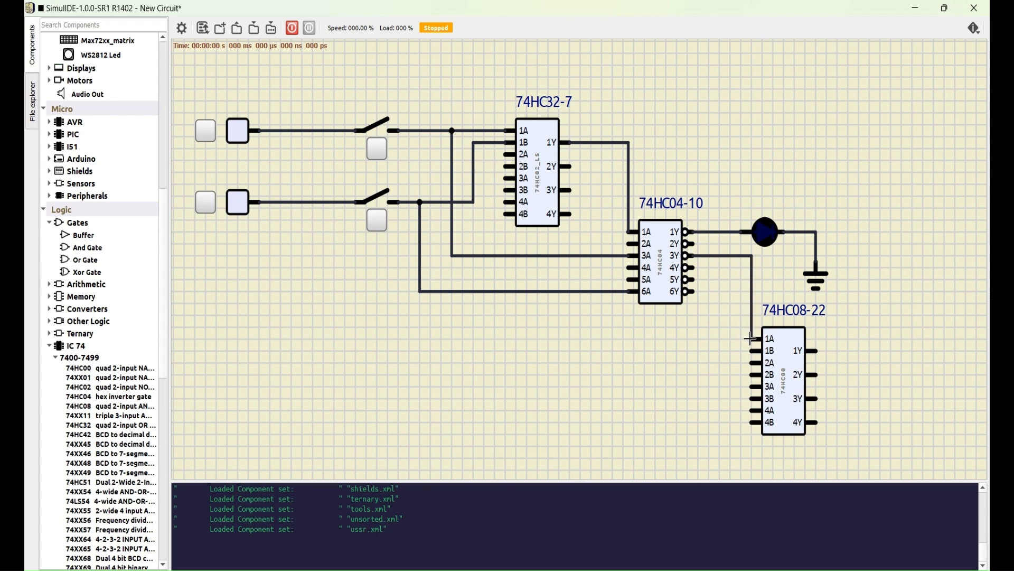
click(690, 291)
click(751, 351)
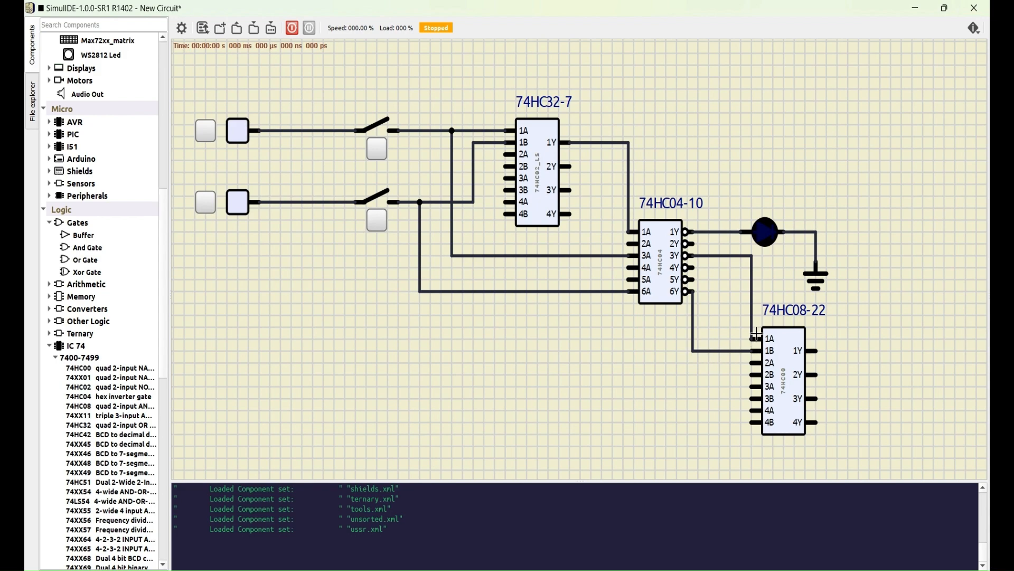
Step: Place an LED beside the 74HC08 and wire the chip's 1Y output to it
scroll(79, 200, up, 6)
drag(79, 200, 870, 351)
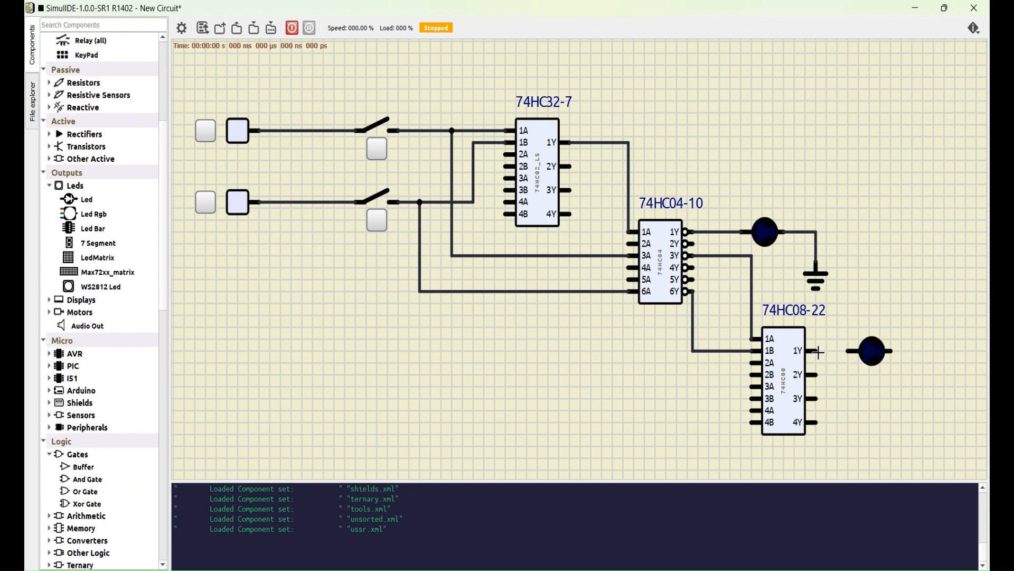
click(817, 350)
click(849, 351)
Step: Place a ground symbol below the new LED beside the 74HC08 and wire the LED's free end to it
scroll(59, 317, up, 5)
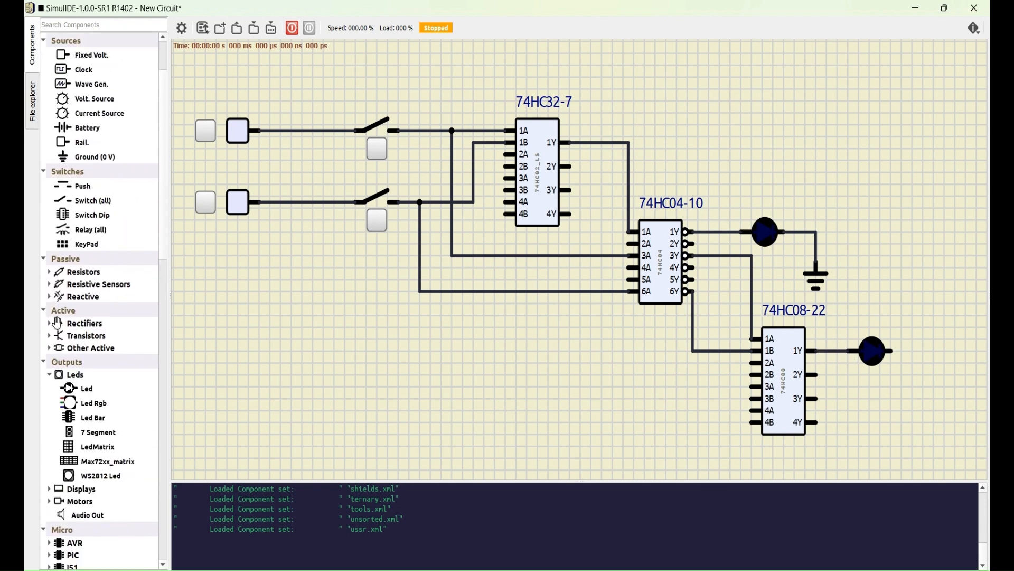
drag(79, 171, 913, 404)
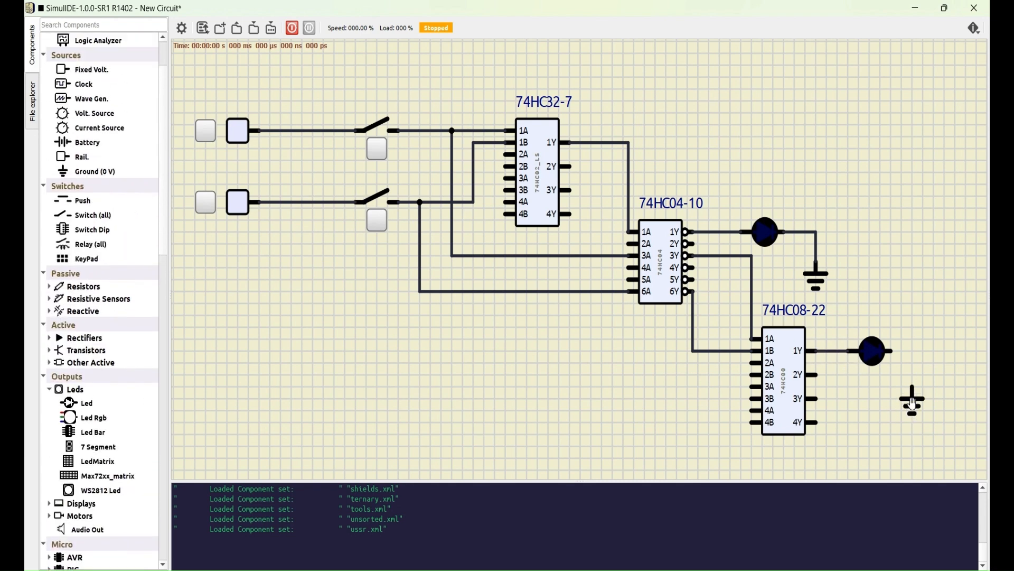
click(890, 350)
Step: Turn on both fixed voltage sources and start the simulation
click(205, 131)
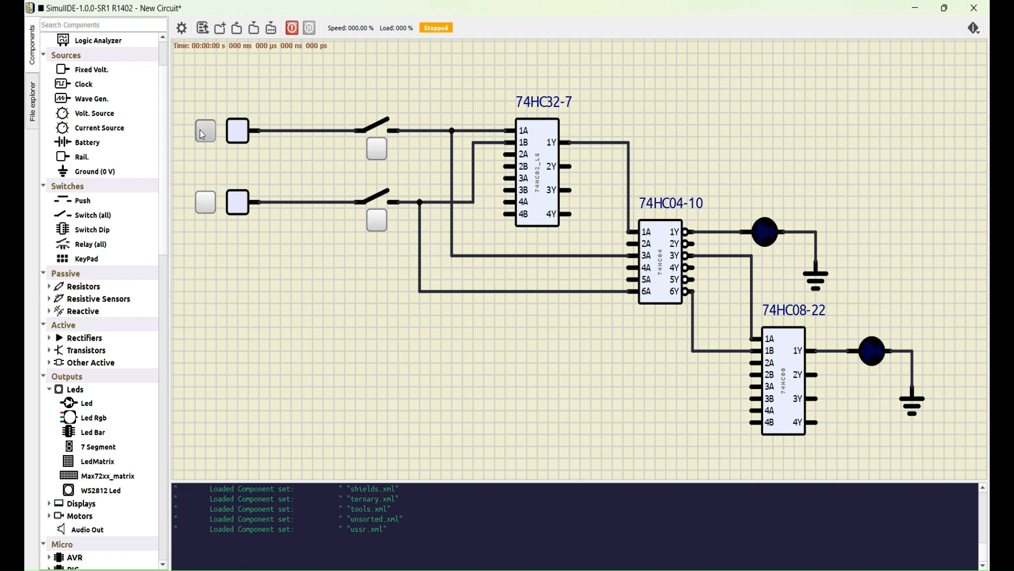
click(205, 202)
click(292, 28)
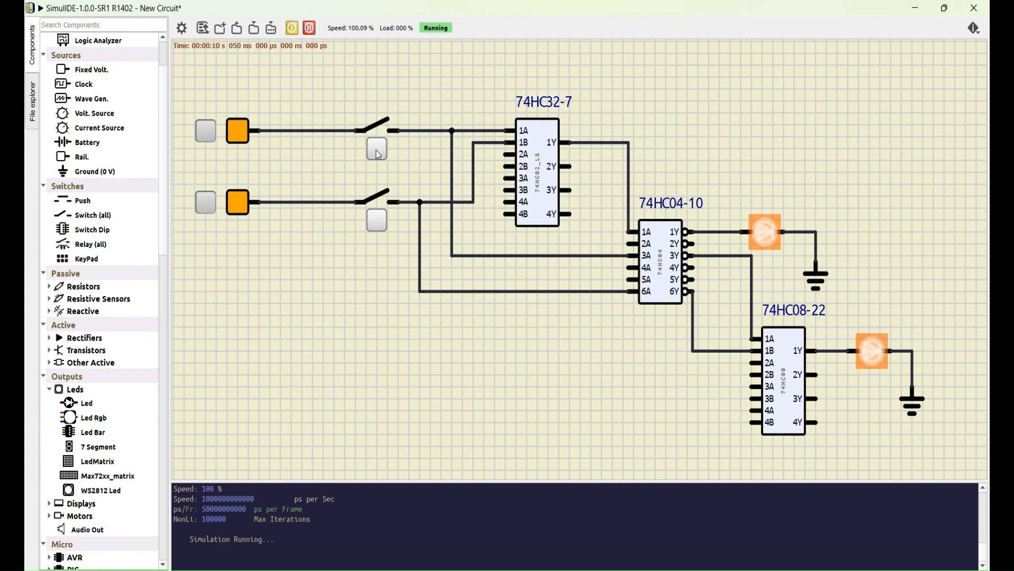
Step: Close both input switches in the running simulation to test the two LED outputs with A and B high
click(378, 221)
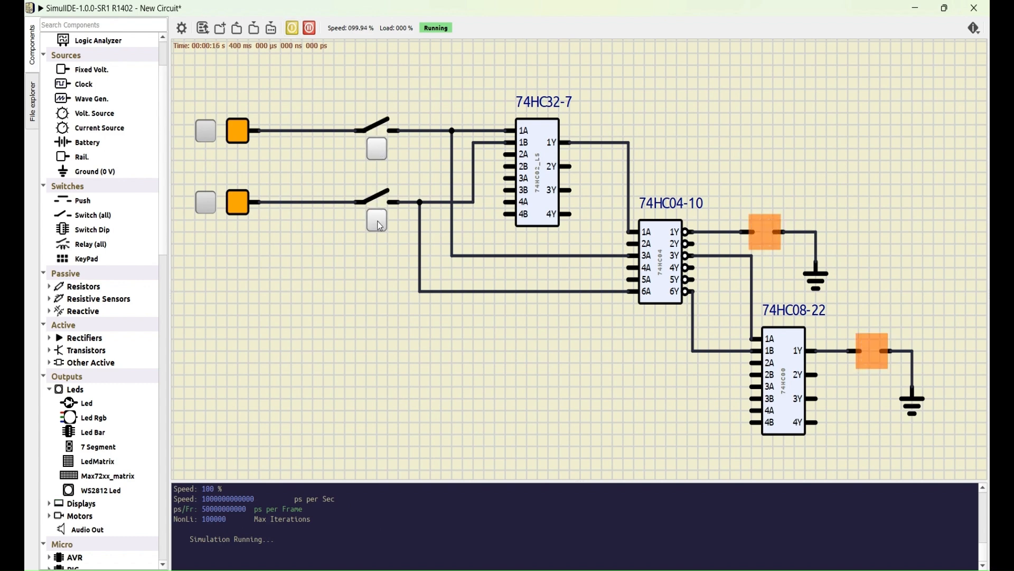
click(378, 149)
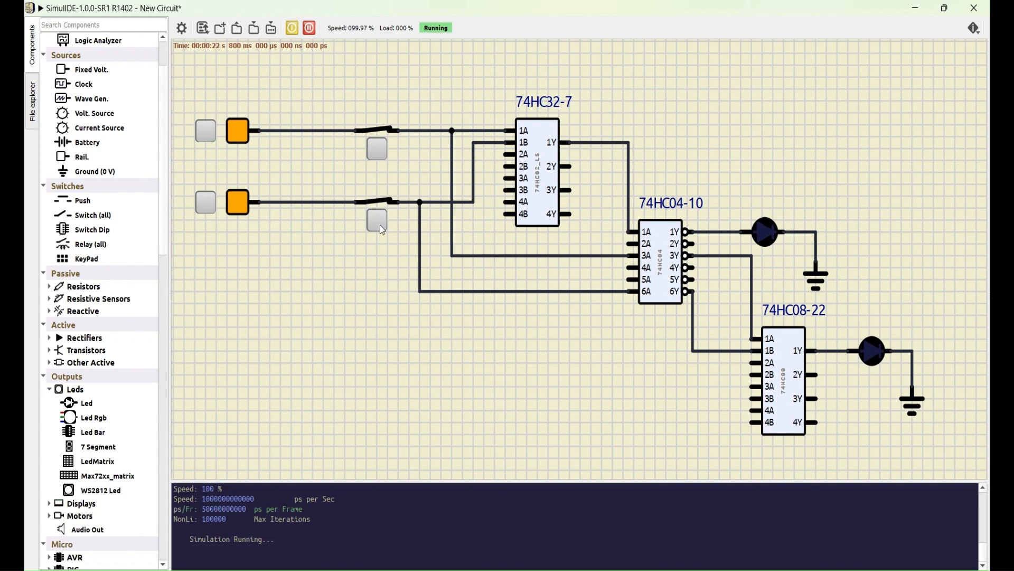